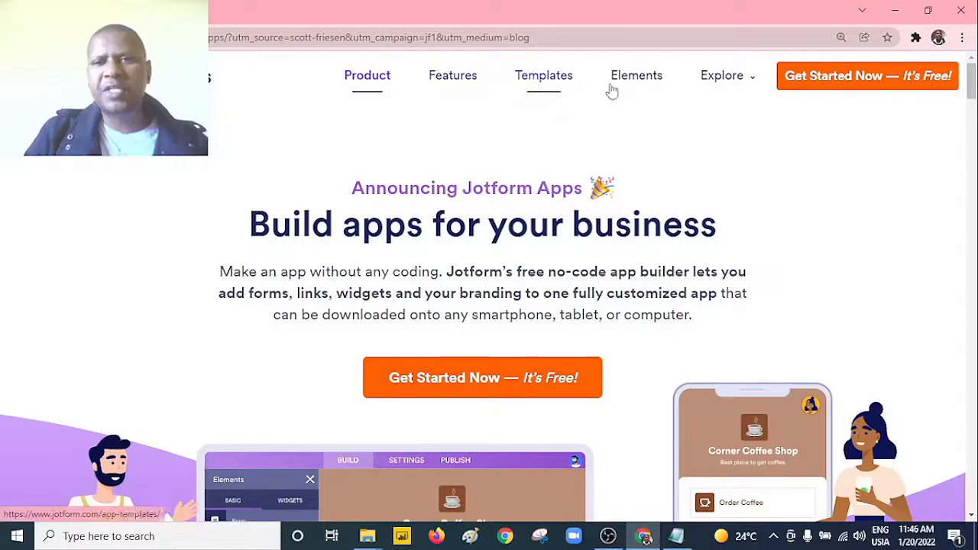
Step: Look through the Jotform Apps product page, from the introduction down past the section on turning forms into a mobile app
{"action": "mouse_move", "coordinate": [725, 75]}
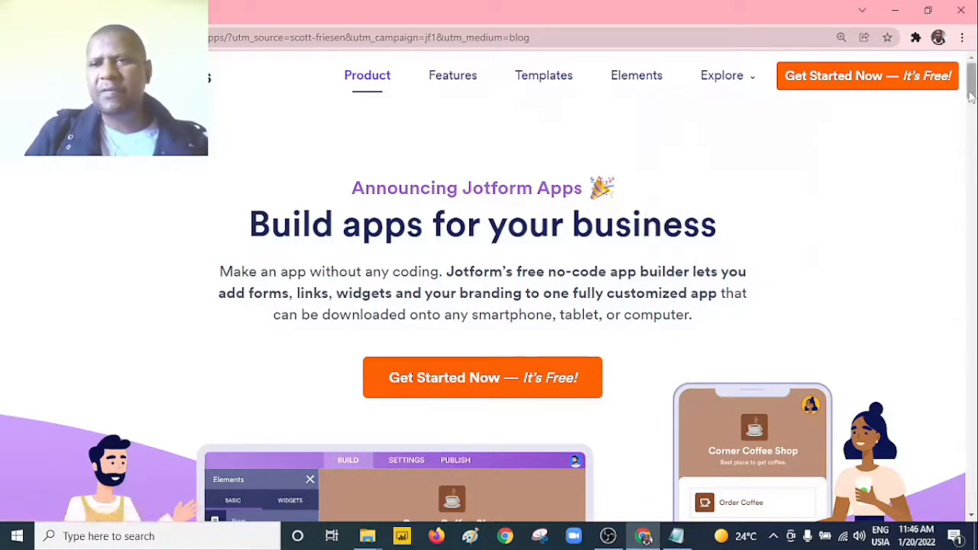
{"action": "scroll", "coordinate": [970, 98], "scroll_direction": "down", "scroll_amount": 1}
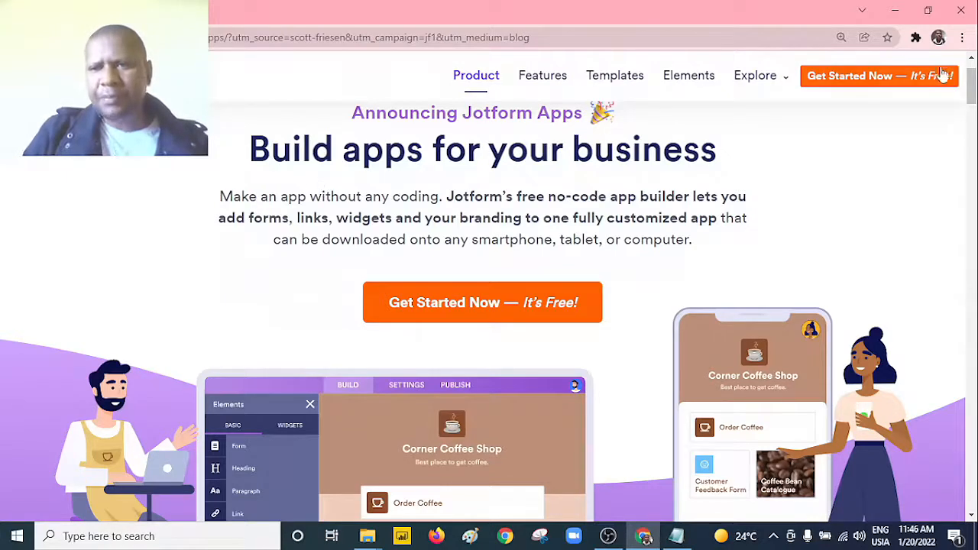
{"action": "left_click_drag", "start_coordinate": [969, 84], "coordinate": [970, 143]}
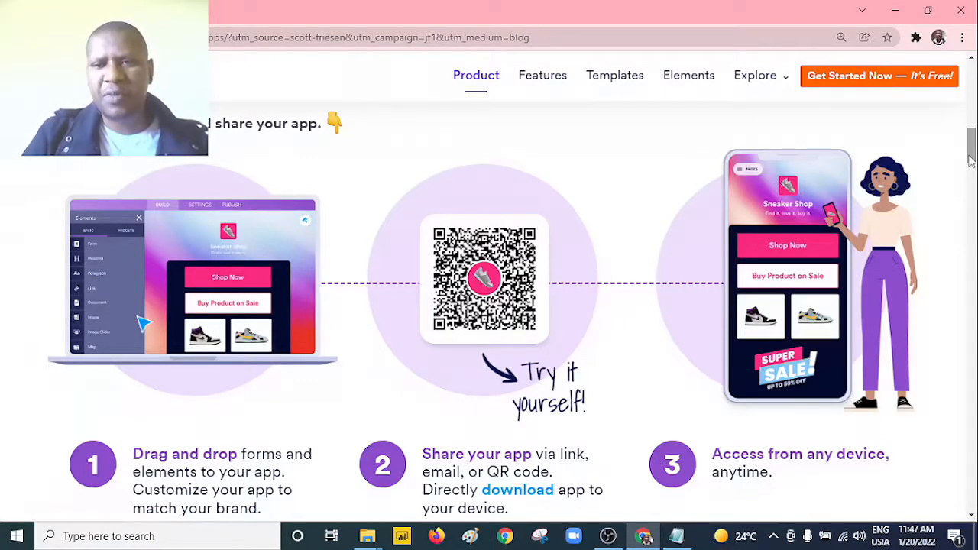
{"action": "left_click_drag", "start_coordinate": [974, 160], "coordinate": [972, 339]}
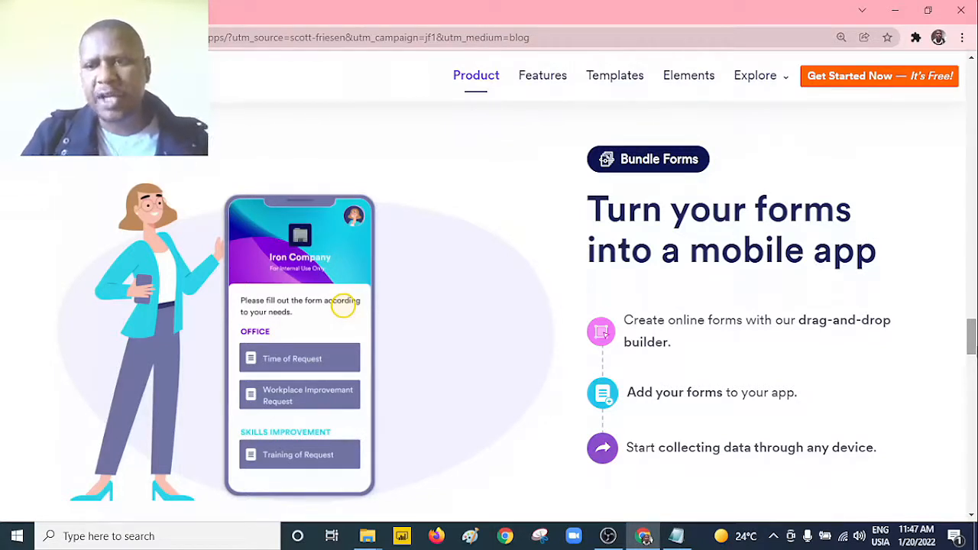
{"action": "scroll", "coordinate": [343, 305], "scroll_direction": "down", "scroll_amount": 10}
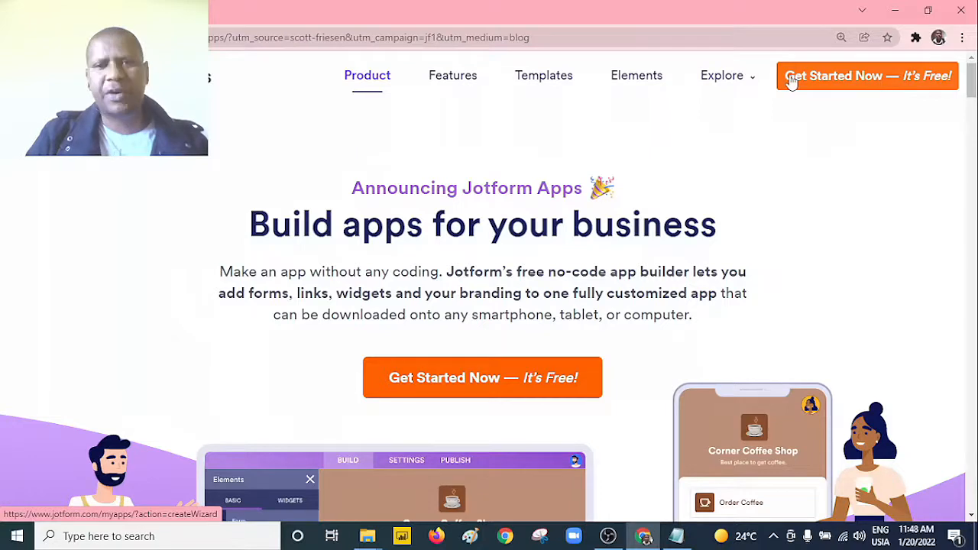
Step: Open the app templates gallery and browse its templates and categories
{"action": "left_click", "coordinate": [544, 75]}
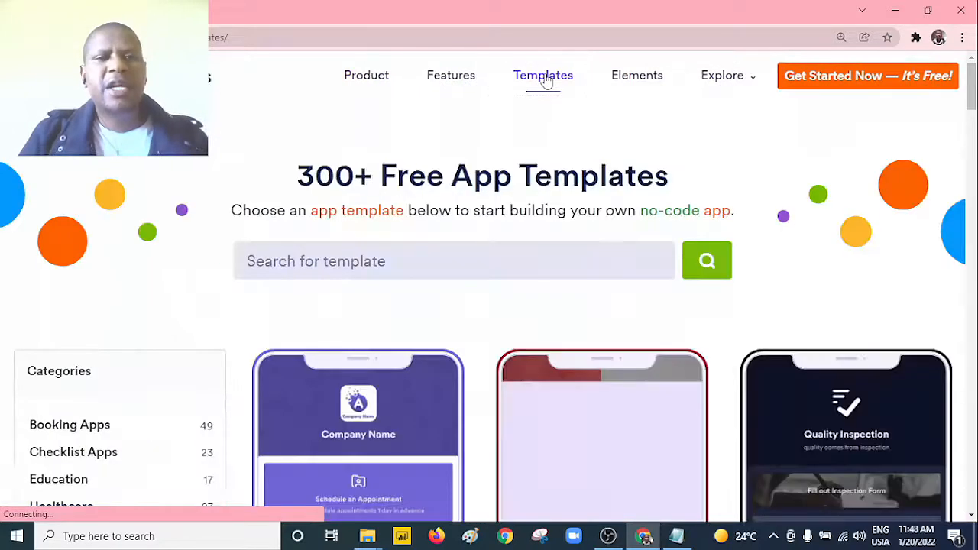
{"action": "left_click_drag", "start_coordinate": [971, 96], "coordinate": [971, 100]}
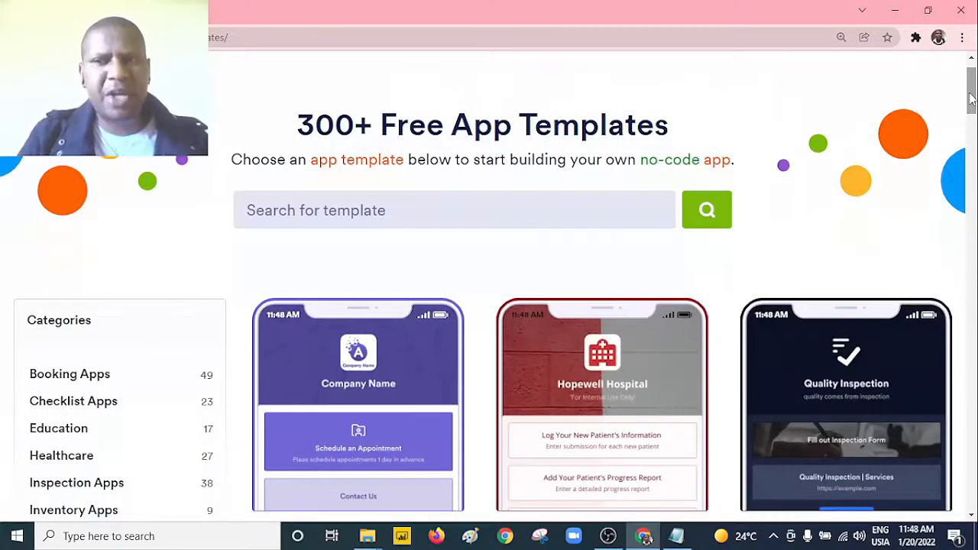
{"action": "scroll", "coordinate": [971, 96], "scroll_direction": "down", "scroll_amount": 2}
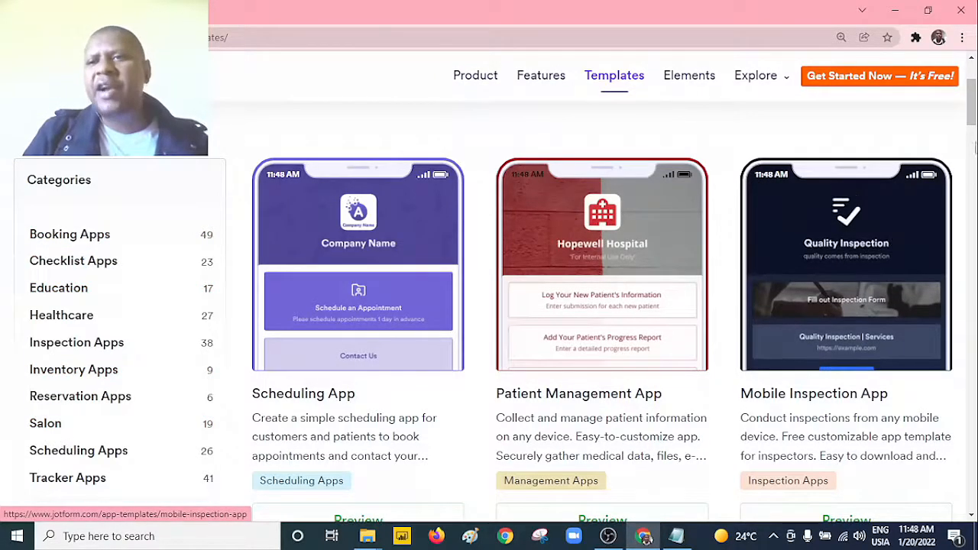
{"action": "scroll", "coordinate": [972, 134], "scroll_direction": "down", "scroll_amount": 3}
{"action": "mouse_move", "coordinate": [974, 134]}
{"action": "left_mouse_down"}
{"action": "mouse_move", "coordinate": [974, 162]}
{"action": "mouse_move", "coordinate": [972, 122]}
{"action": "mouse_move", "coordinate": [970, 130]}
{"action": "left_mouse_up"}
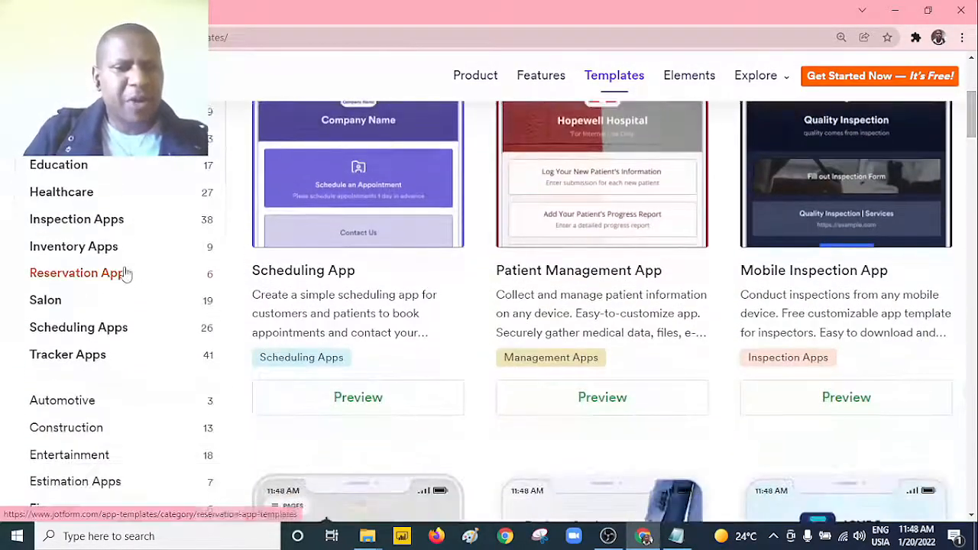
Step: View the Salon category of app templates and return to the full template gallery
{"action": "left_click", "coordinate": [47, 309]}
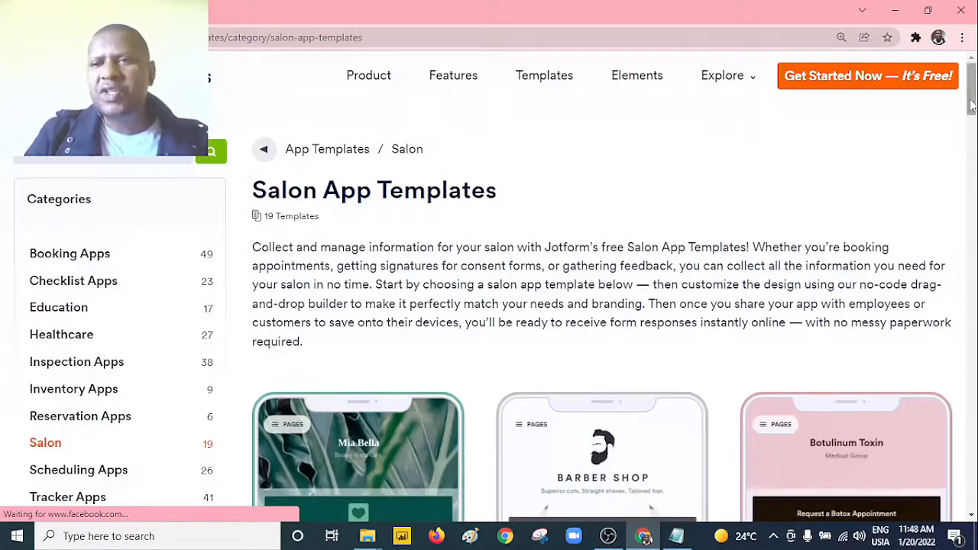
{"action": "mouse_move", "coordinate": [970, 104]}
{"action": "left_mouse_down"}
{"action": "mouse_move", "coordinate": [971, 417]}
{"action": "mouse_move", "coordinate": [966, 92]}
{"action": "left_mouse_up"}
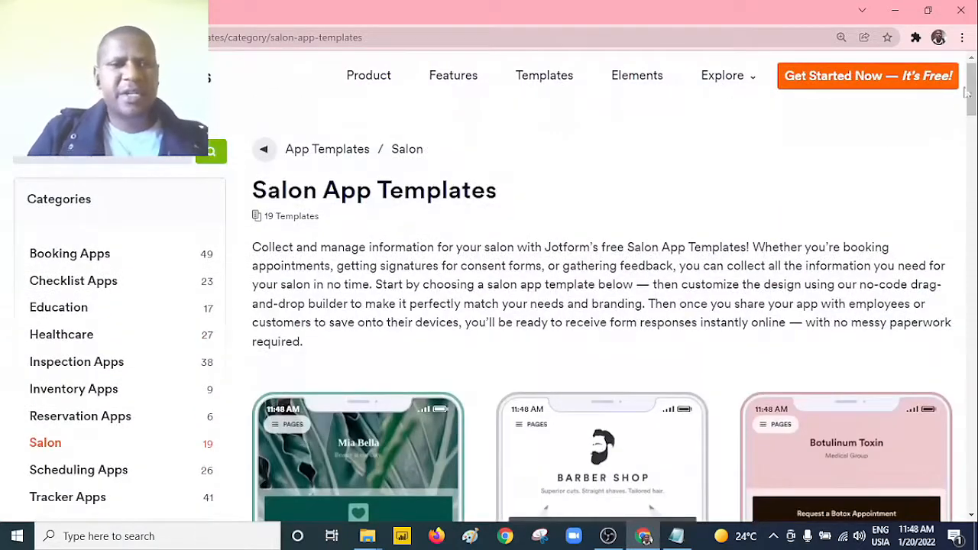
{"action": "left_click", "coordinate": [295, 157]}
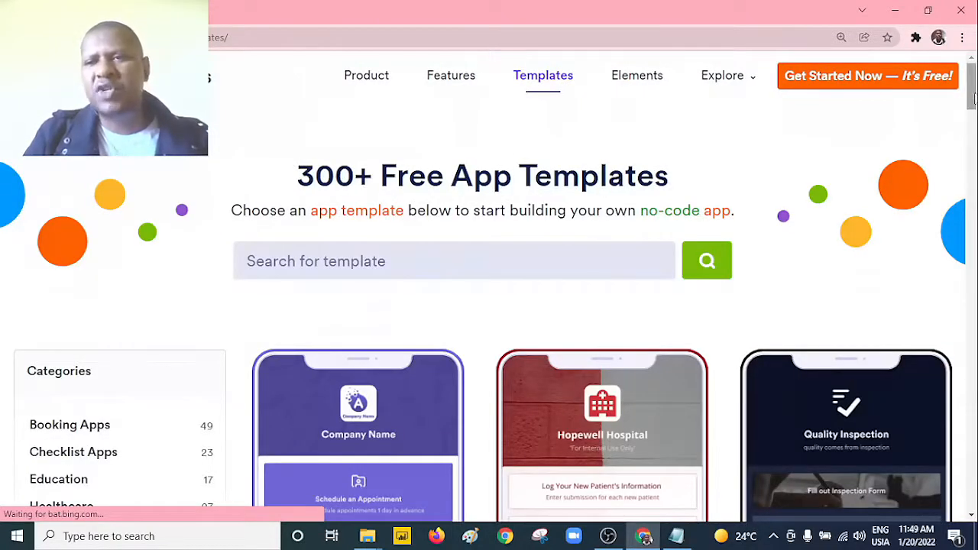
Step: Preview the Scheduling App template from the gallery and create a new app from it
{"action": "left_click_drag", "start_coordinate": [973, 95], "coordinate": [973, 107]}
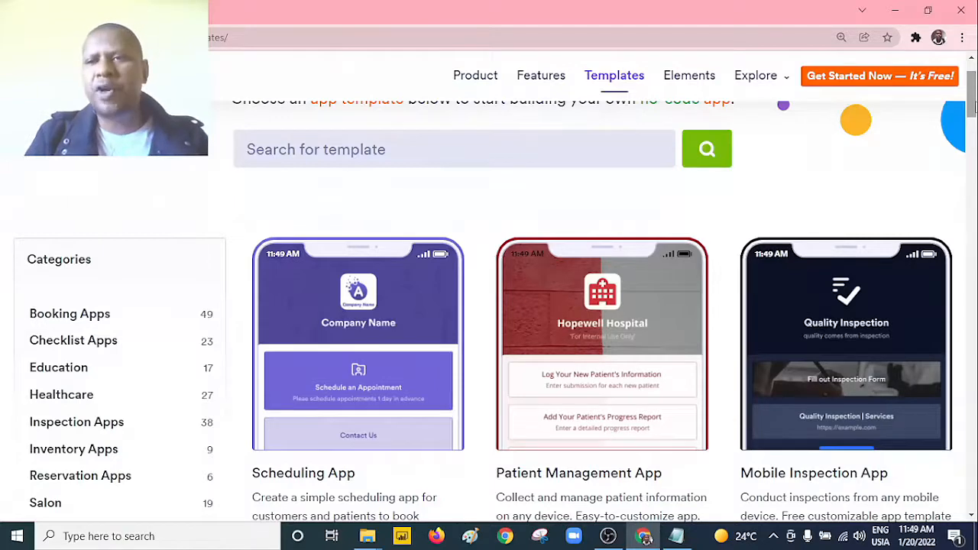
{"action": "left_click_drag", "start_coordinate": [973, 107], "coordinate": [972, 130]}
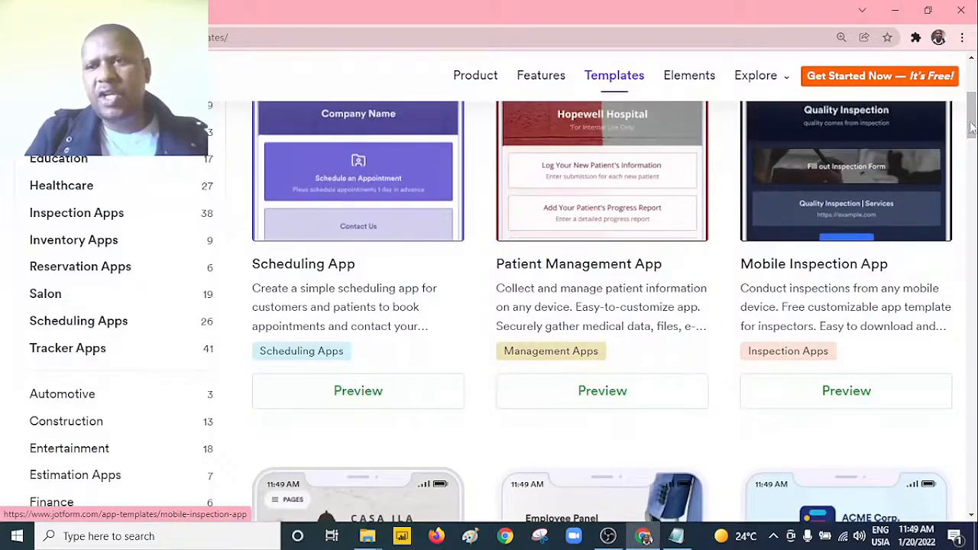
{"action": "left_click_drag", "start_coordinate": [973, 128], "coordinate": [972, 111]}
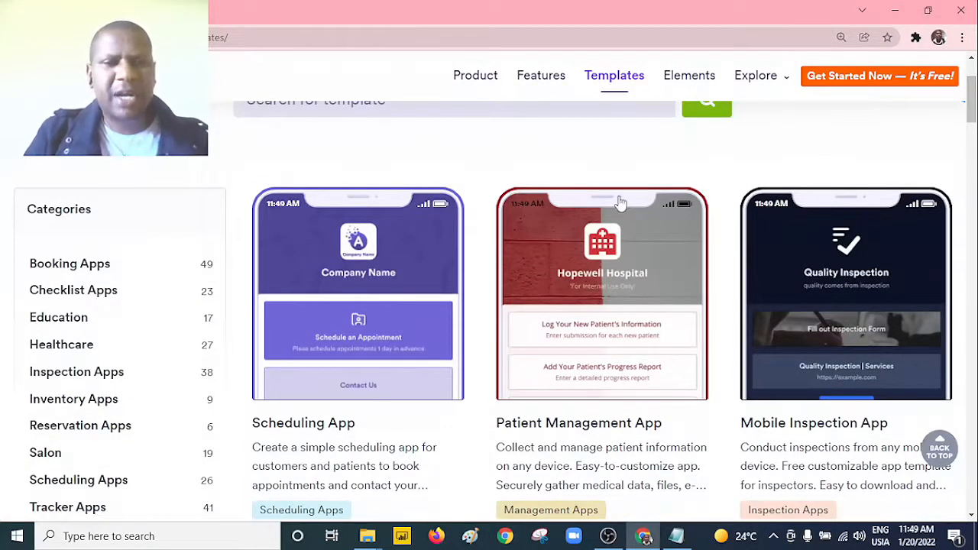
{"action": "left_click", "coordinate": [372, 300]}
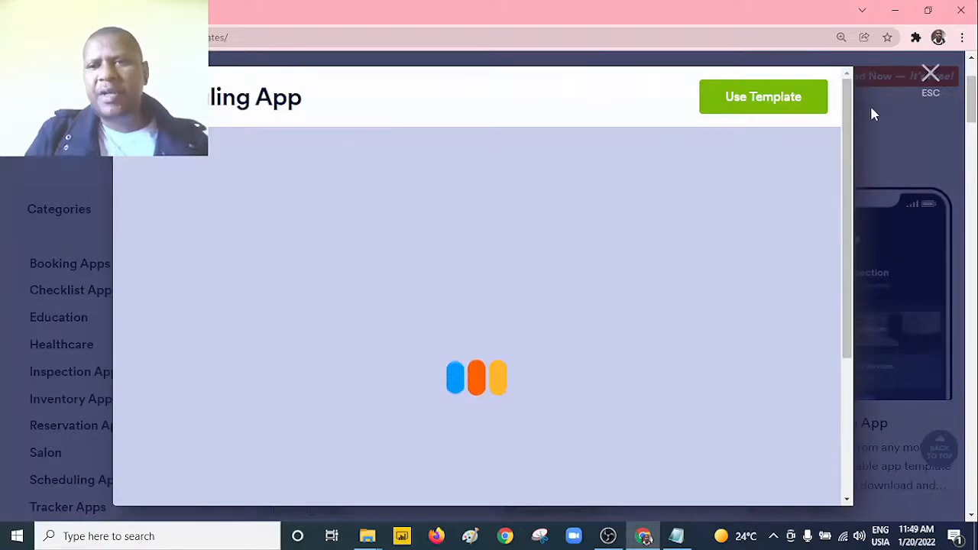
{"action": "left_click_drag", "start_coordinate": [849, 109], "coordinate": [851, 363]}
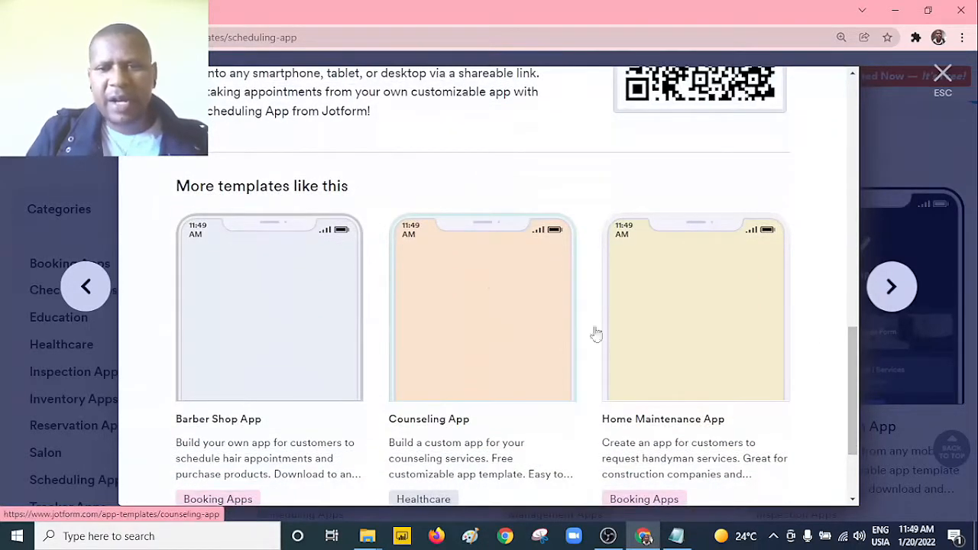
{"action": "mouse_move", "coordinate": [855, 366]}
{"action": "left_mouse_down"}
{"action": "mouse_move", "coordinate": [854, 386]}
{"action": "mouse_move", "coordinate": [850, 107]}
{"action": "mouse_move", "coordinate": [850, 366]}
{"action": "left_mouse_up"}
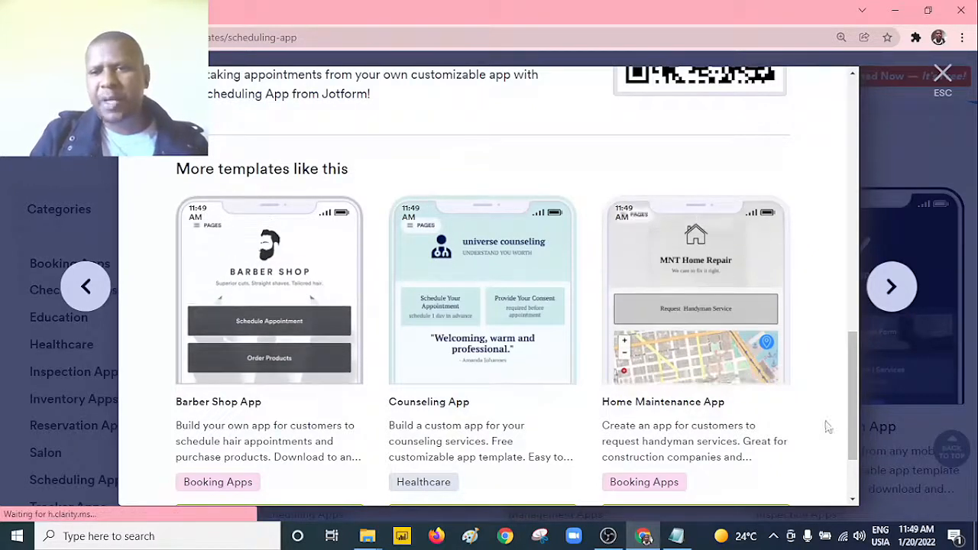
{"action": "left_click_drag", "start_coordinate": [852, 425], "coordinate": [854, 150]}
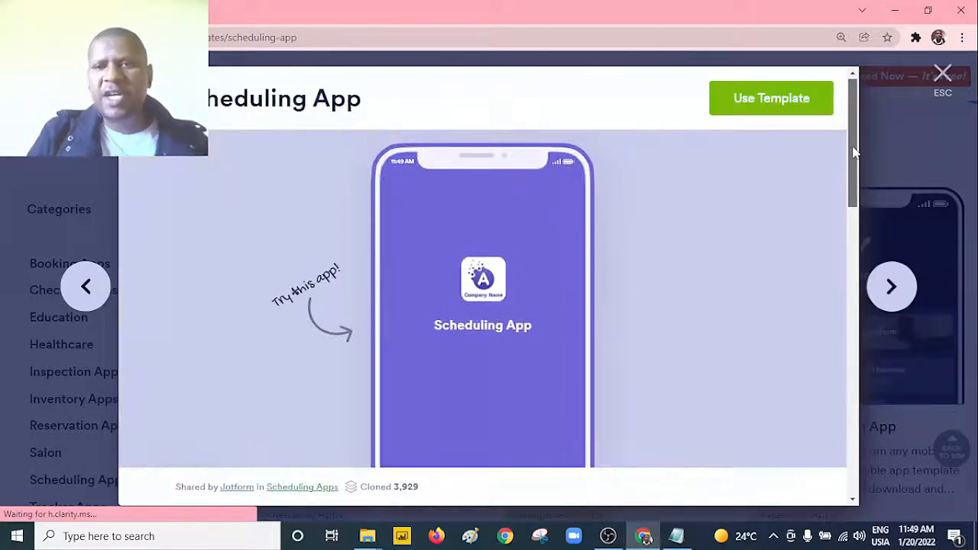
{"action": "left_click", "coordinate": [777, 115]}
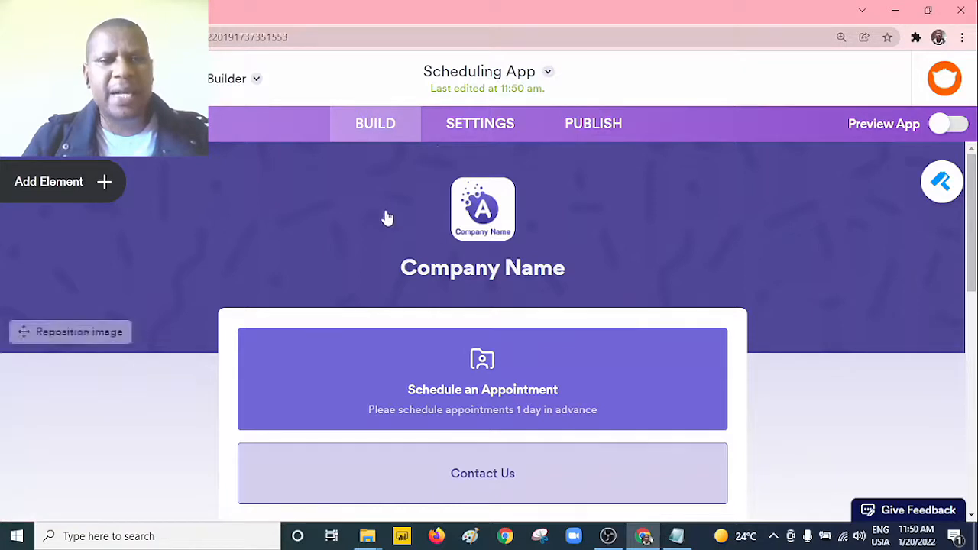
Step: Open the address paragraph at the end of the app for editing and delete the sample address after the "Address |" label
{"action": "mouse_move", "coordinate": [973, 205]}
{"action": "left_mouse_down"}
{"action": "mouse_move", "coordinate": [973, 220]}
{"action": "mouse_move", "coordinate": [974, 207]}
{"action": "left_mouse_up"}
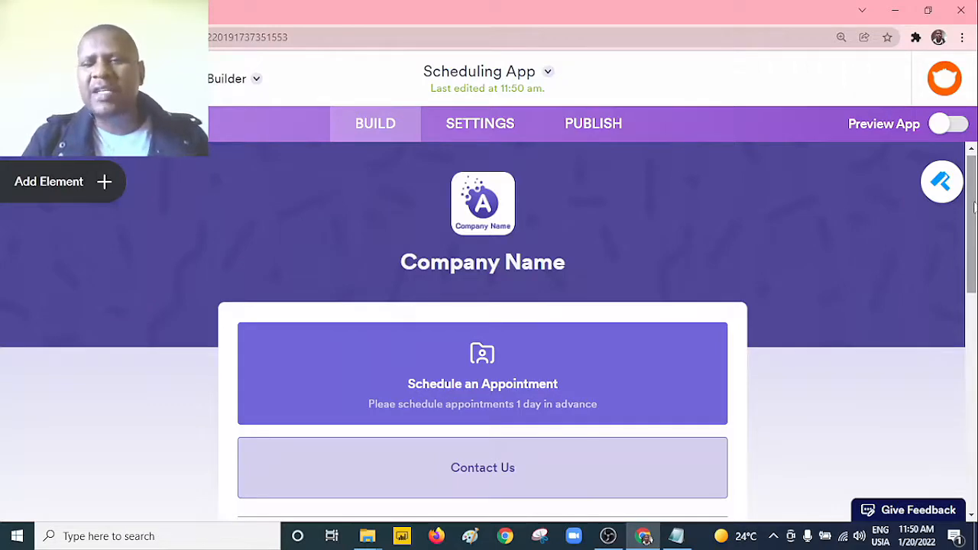
{"action": "scroll", "coordinate": [449, 209], "scroll_direction": "down", "scroll_amount": 2}
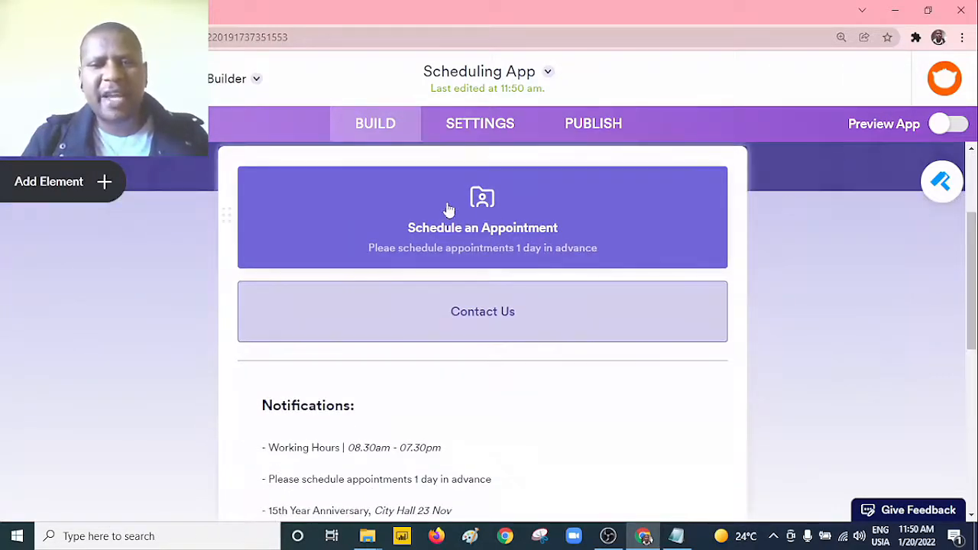
{"action": "left_click_drag", "start_coordinate": [974, 273], "coordinate": [972, 420]}
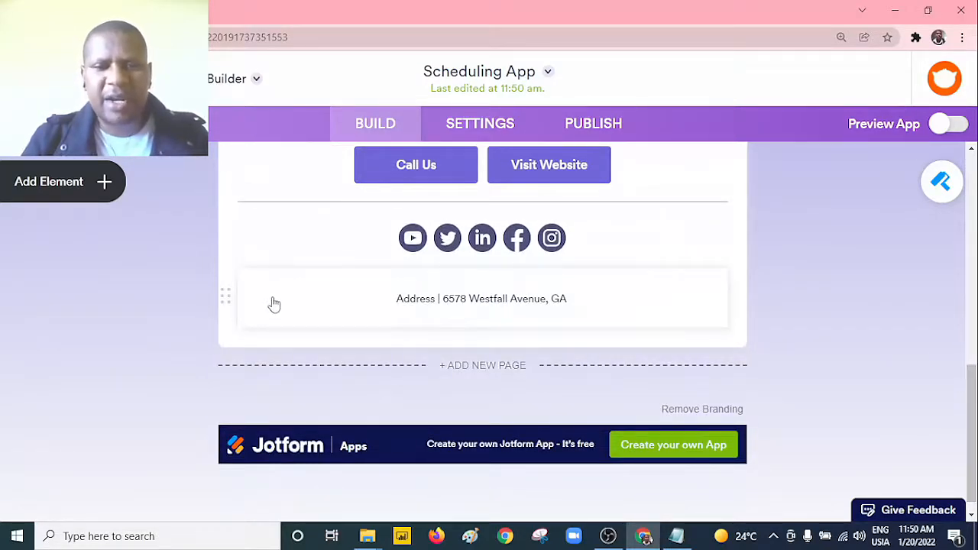
{"action": "left_click", "coordinate": [353, 306]}
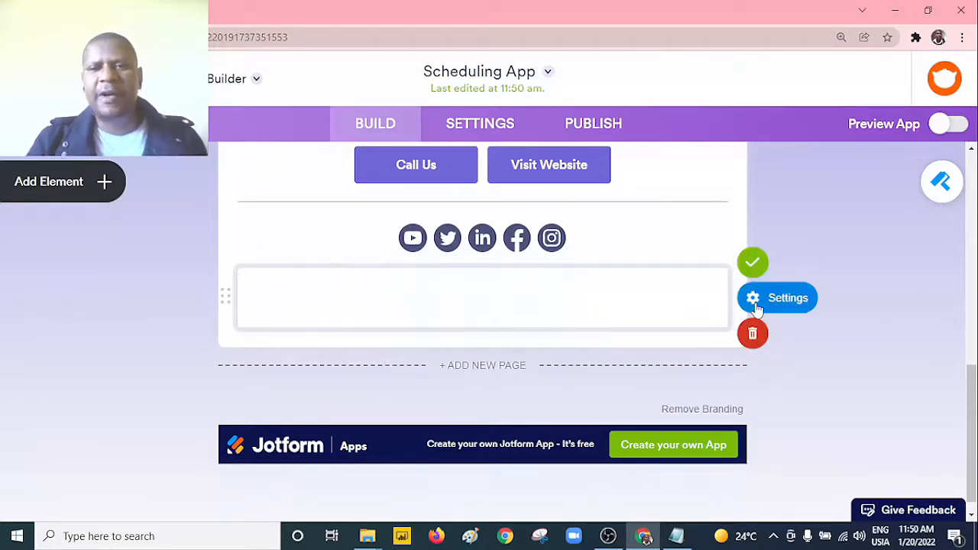
{"action": "left_click", "coordinate": [755, 304]}
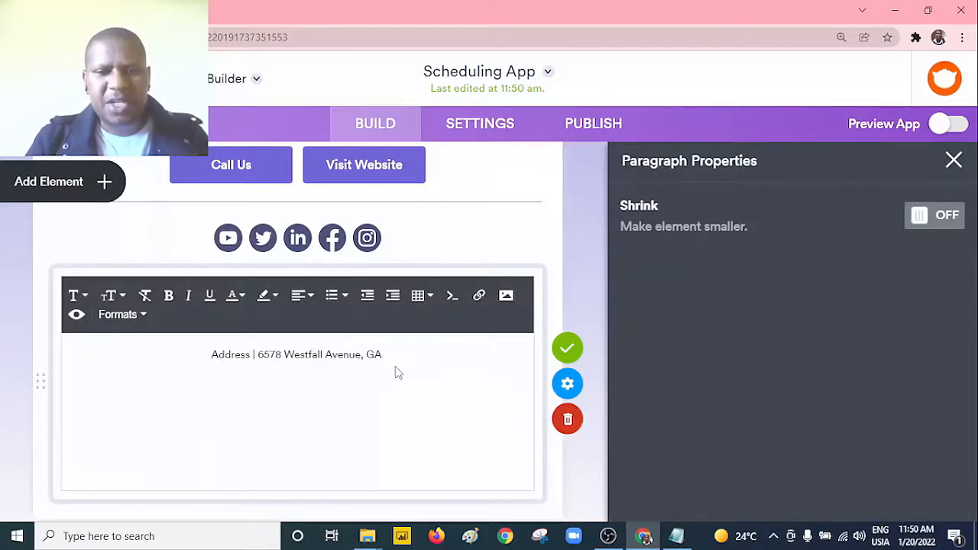
{"action": "key", "text": "BackSpace"}
{"action": "key", "text": "BackSpace"}
{"action": "key", "text": "BackSpace"}
{"action": "key", "text": "BackSpace"}
{"action": "key", "text": "BackSpace"}
{"action": "key", "text": "BackSpace"}
{"action": "key", "text": "BackSpace"}
{"action": "key", "text": "BackSpace"}
{"action": "key", "text": "BackSpace"}
{"action": "key", "text": "BackSpace"}
{"action": "key", "text": "BackSpace"}
{"action": "key", "text": "BackSpace"}
{"action": "key", "text": "BackSpace"}
{"action": "key", "text": "BackSpace"}
{"action": "key", "text": "BackSpace"}
{"action": "key", "text": "BackSpace"}
{"action": "key", "text": "BackSpace"}
{"action": "key", "text": "BackSpace"}
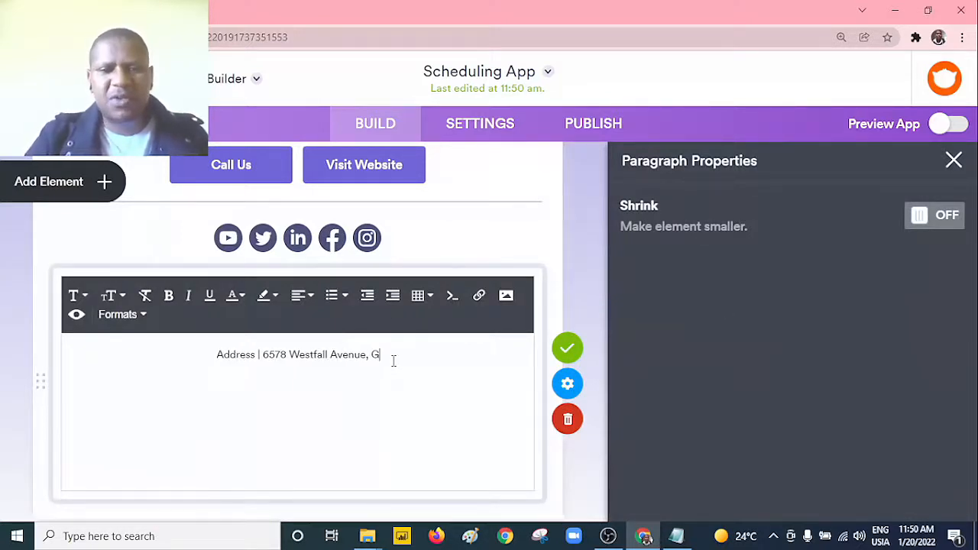
{"action": "key", "text": "BackSpace"}
{"action": "key", "text": "BackSpace"}
{"action": "key", "text": "BackSpace"}
{"action": "key", "text": "BackSpace"}
{"action": "key", "text": "BackSpace"}
{"action": "key", "text": "BackSpace"}
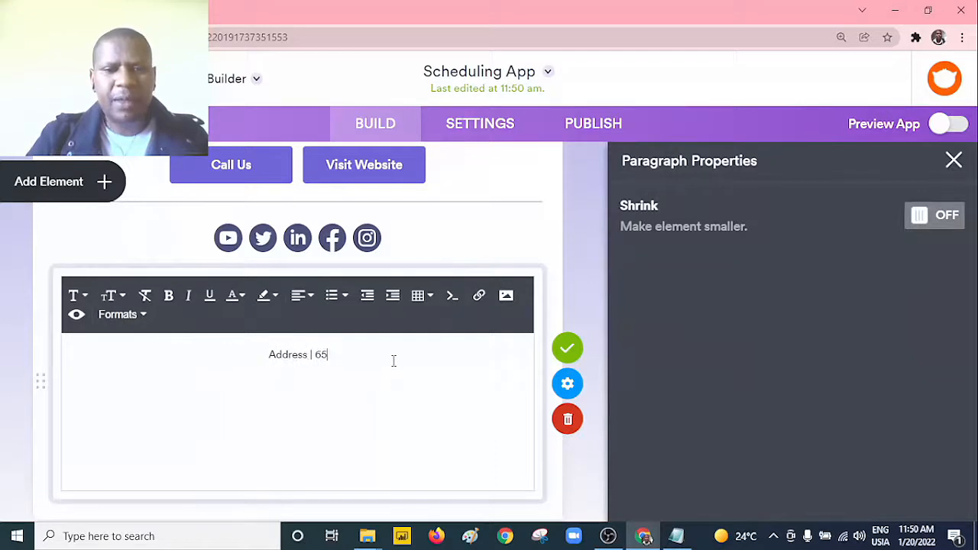
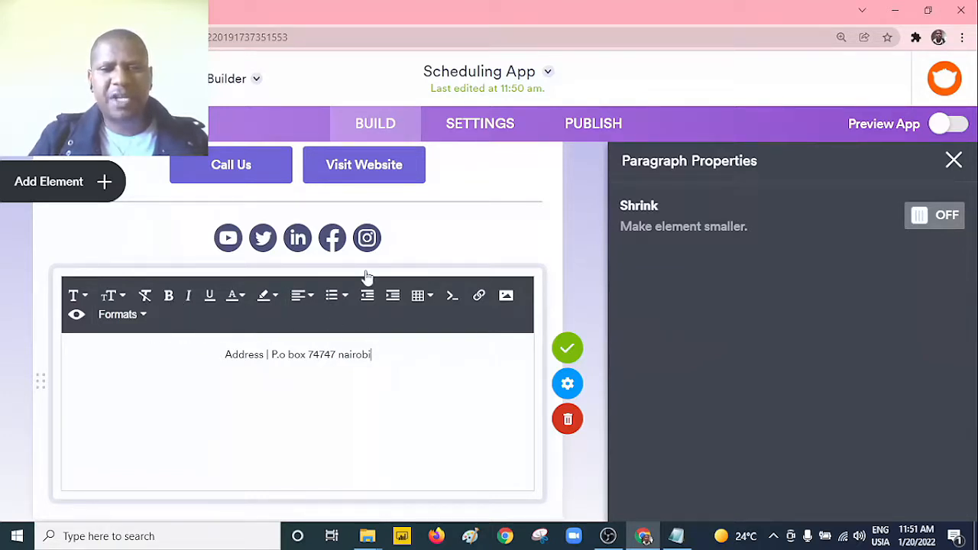
Step: Enter the business's P.O. box address after the "Address |" label, finish editing and close the paragraph properties
{"action": "left_click", "coordinate": [573, 353]}
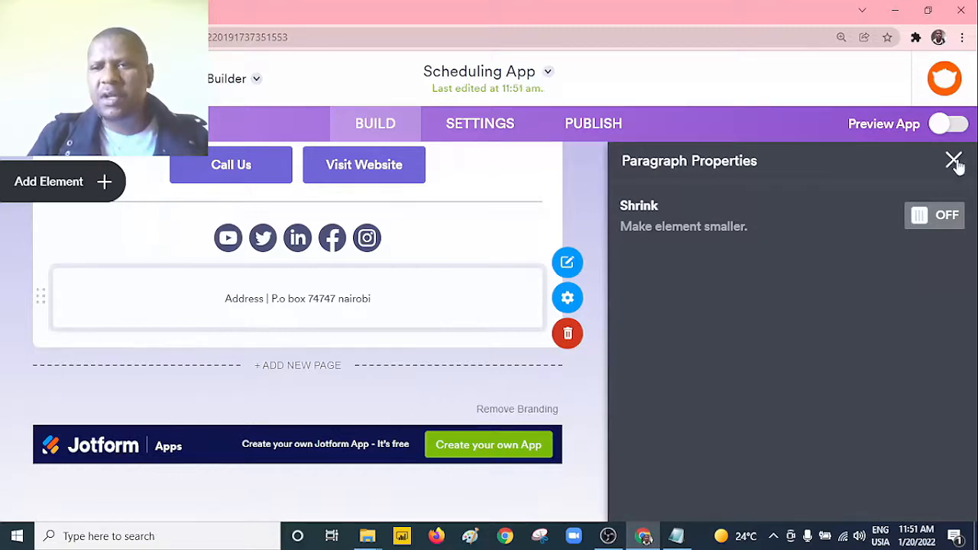
{"action": "left_click", "coordinate": [954, 161]}
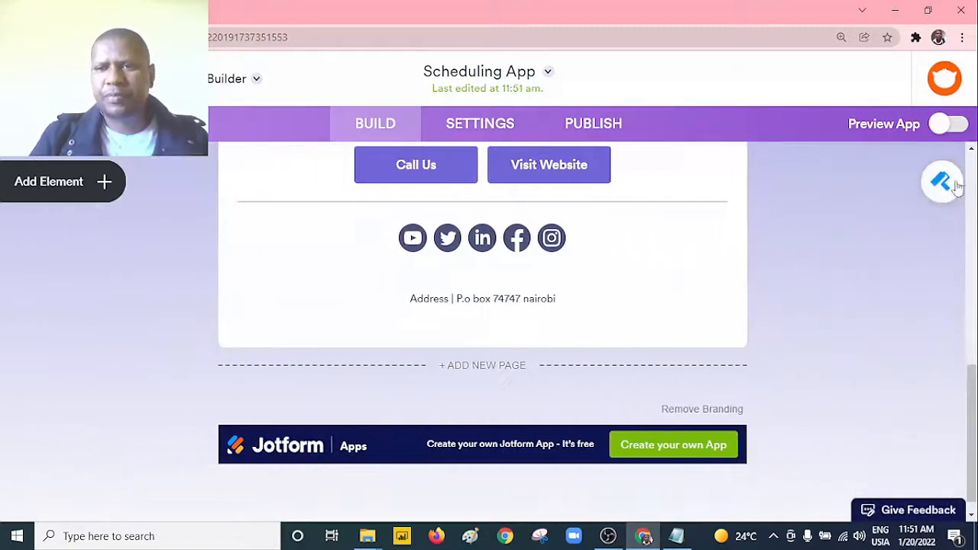
Step: Replace the sample phone number in the Call Us button's call action with the business's phone number and close the button properties
{"action": "left_click_drag", "start_coordinate": [971, 393], "coordinate": [971, 355]}
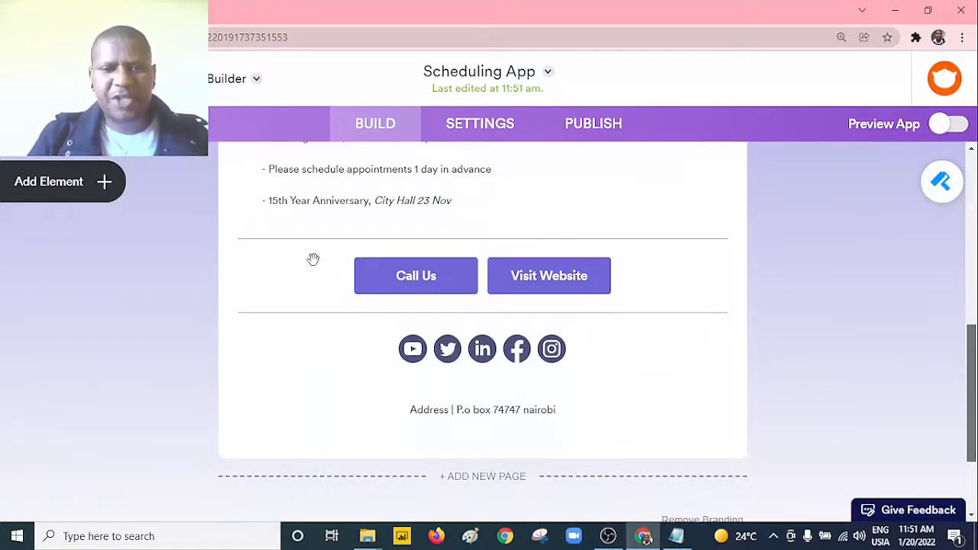
{"action": "left_click", "coordinate": [443, 278]}
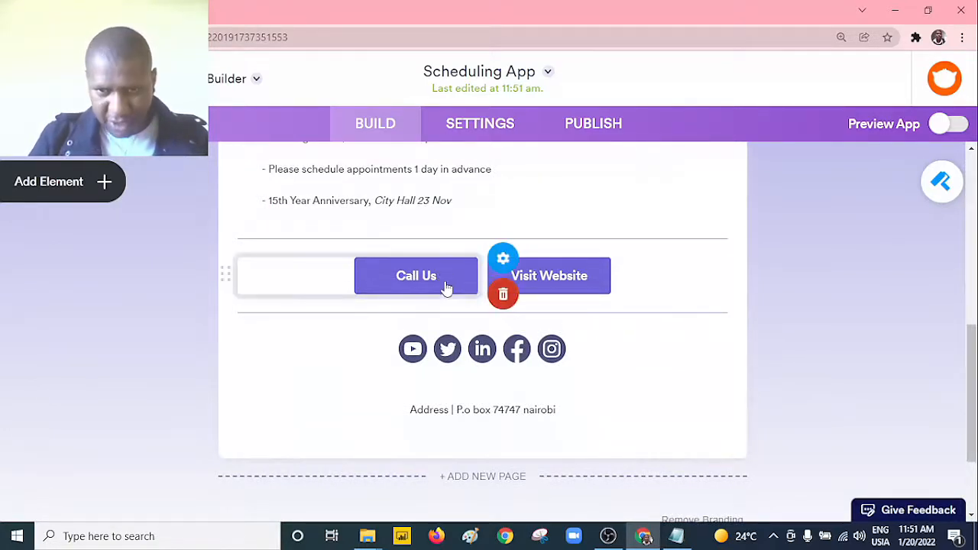
{"action": "left_click", "coordinate": [504, 259]}
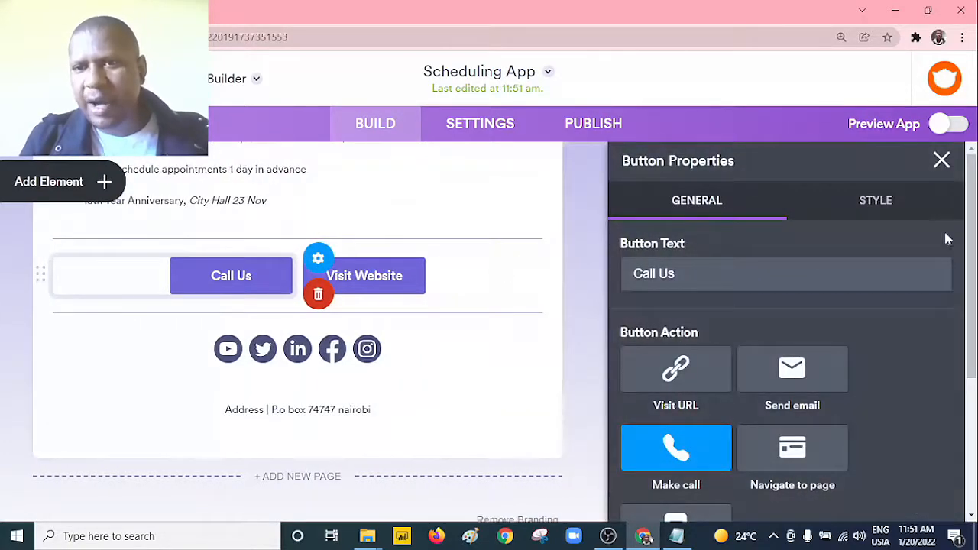
{"action": "left_click_drag", "start_coordinate": [968, 239], "coordinate": [706, 540]}
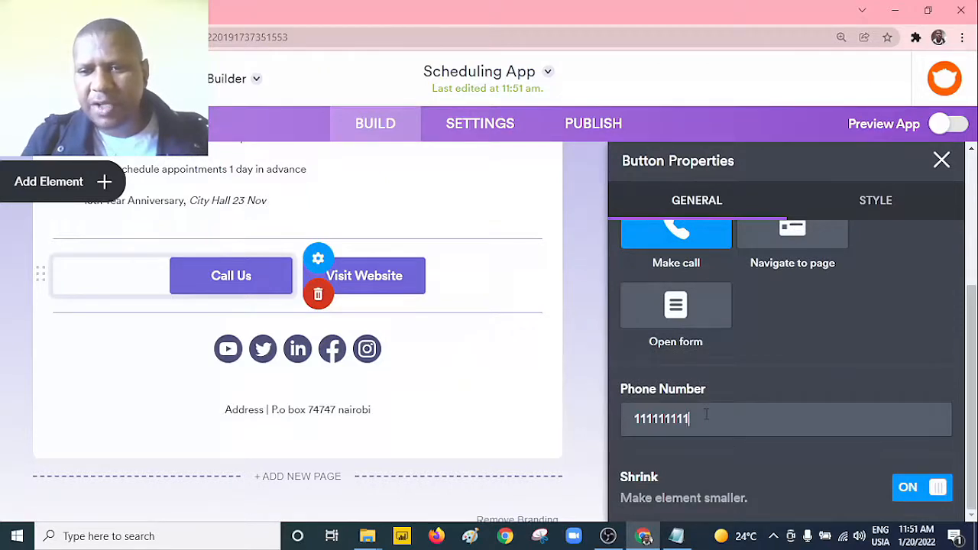
{"action": "key", "text": "BackSpace"}
{"action": "key", "text": "BackSpace"}
{"action": "key", "text": "BackSpace"}
{"action": "key", "text": "BackSpace"}
{"action": "key", "text": "BackSpace"}
{"action": "key", "text": "BackSpace"}
{"action": "key", "text": "BackSpace"}
{"action": "key", "text": "BackSpace"}
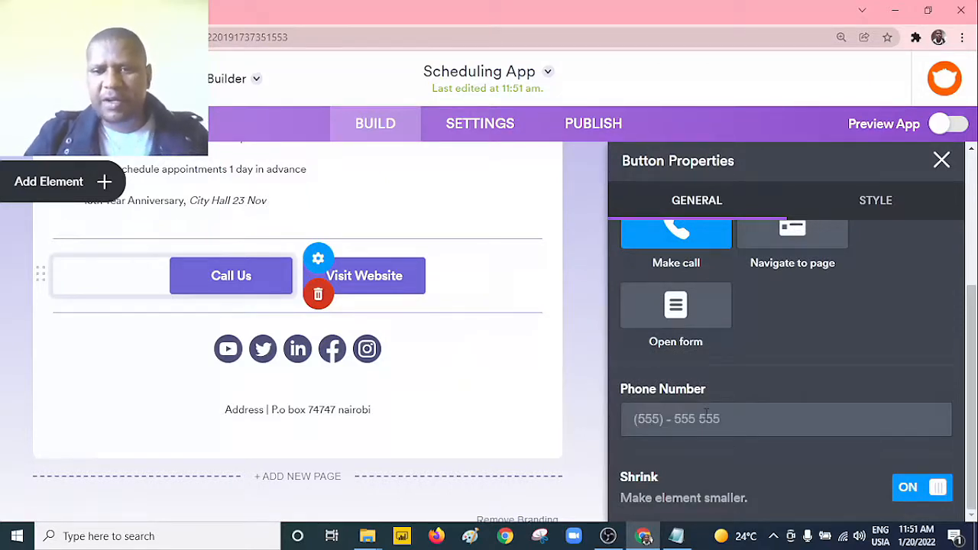
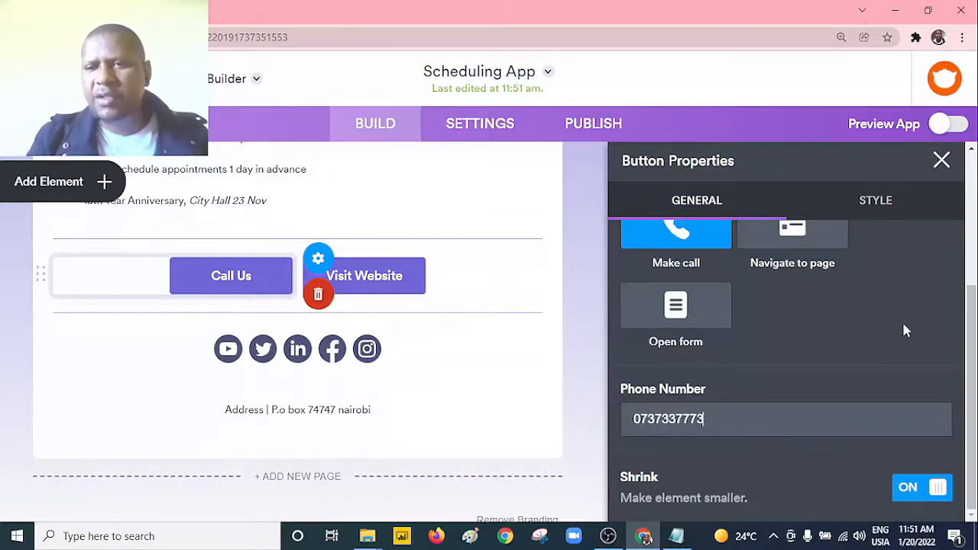
{"action": "left_click", "coordinate": [941, 162]}
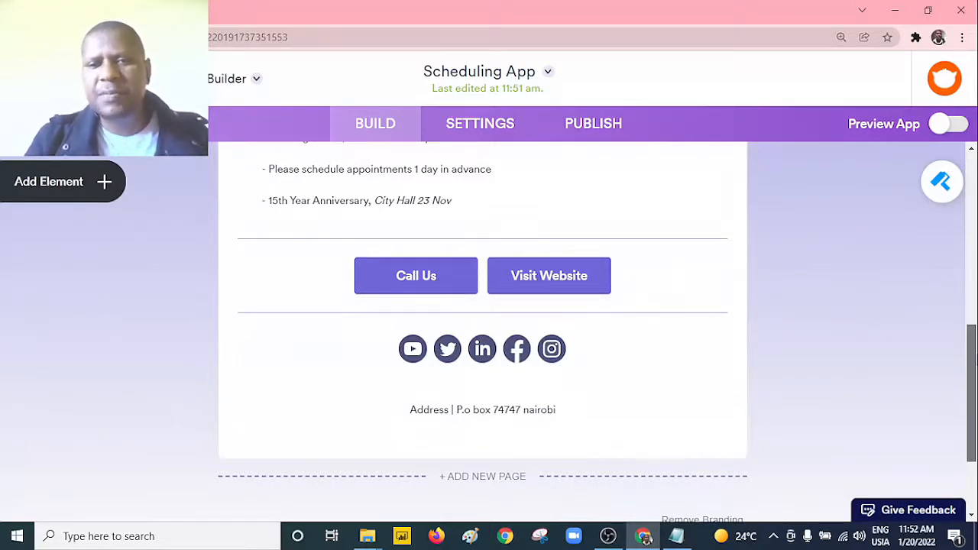
Step: Apply the orange-bordered yellow color scheme to the whole app and close the App Designer
{"action": "left_click_drag", "start_coordinate": [973, 359], "coordinate": [974, 271]}
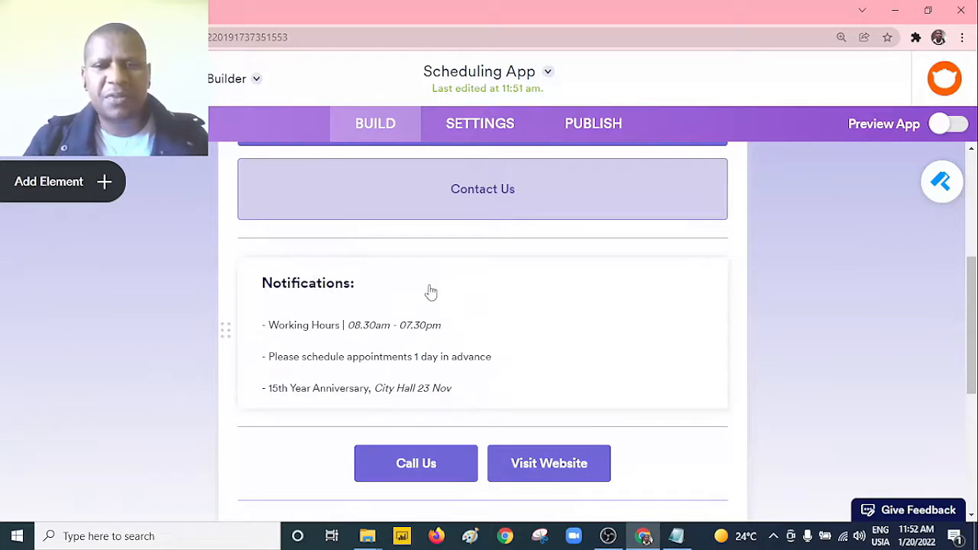
{"action": "left_click_drag", "start_coordinate": [974, 324], "coordinate": [973, 259]}
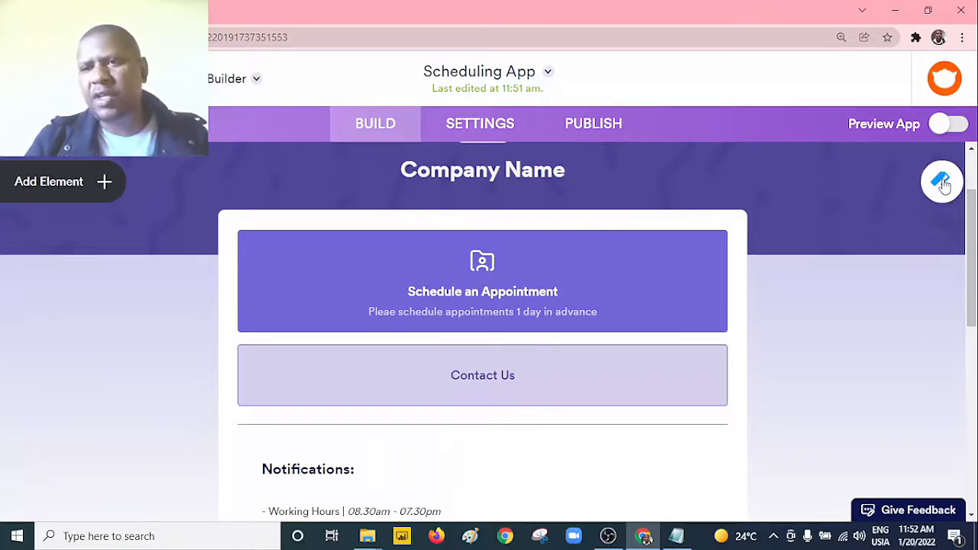
{"action": "left_click", "coordinate": [942, 182]}
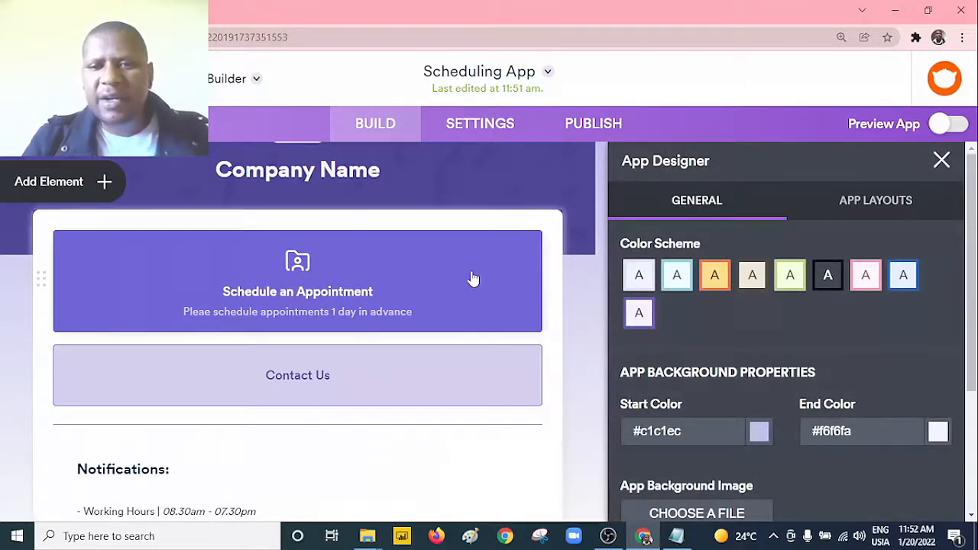
{"action": "left_click", "coordinate": [718, 284]}
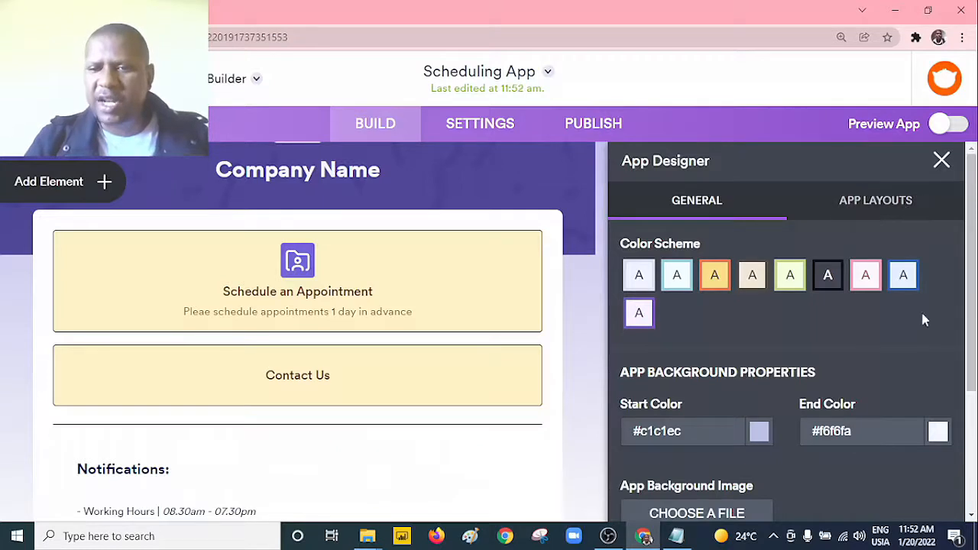
{"action": "left_click", "coordinate": [942, 161]}
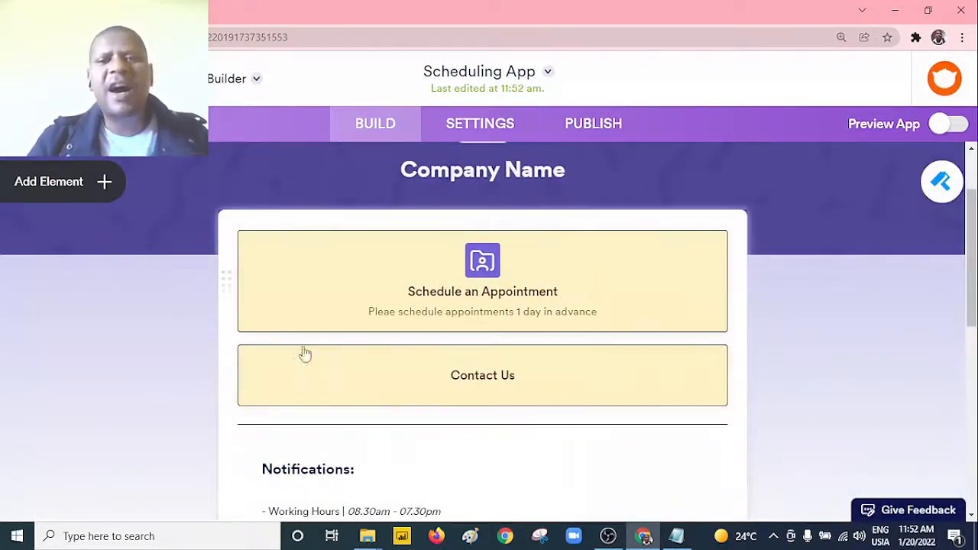
Step: Replace the "Company Name" title in the app header with "Learners coach"
{"action": "left_click_drag", "start_coordinate": [972, 269], "coordinate": [972, 246]}
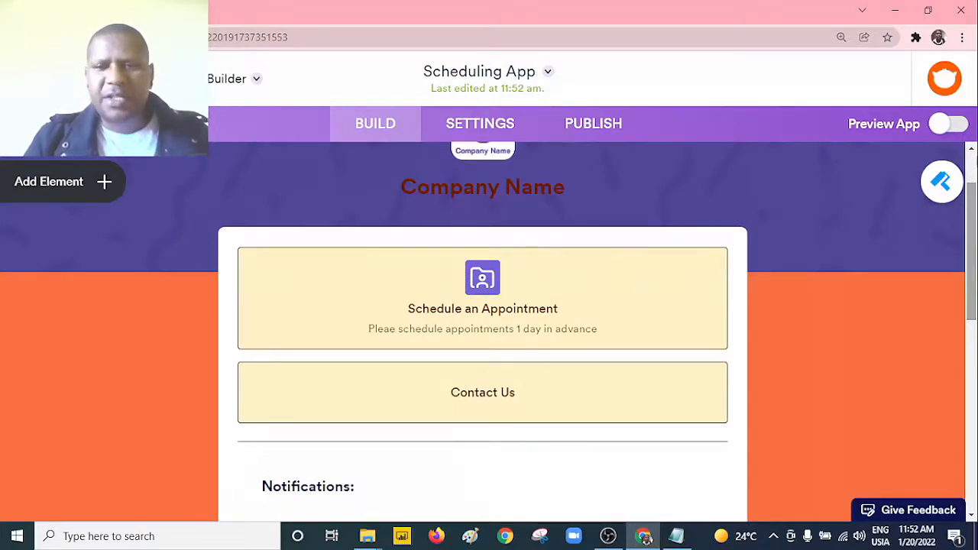
{"action": "left_click_drag", "start_coordinate": [969, 222], "coordinate": [969, 182]}
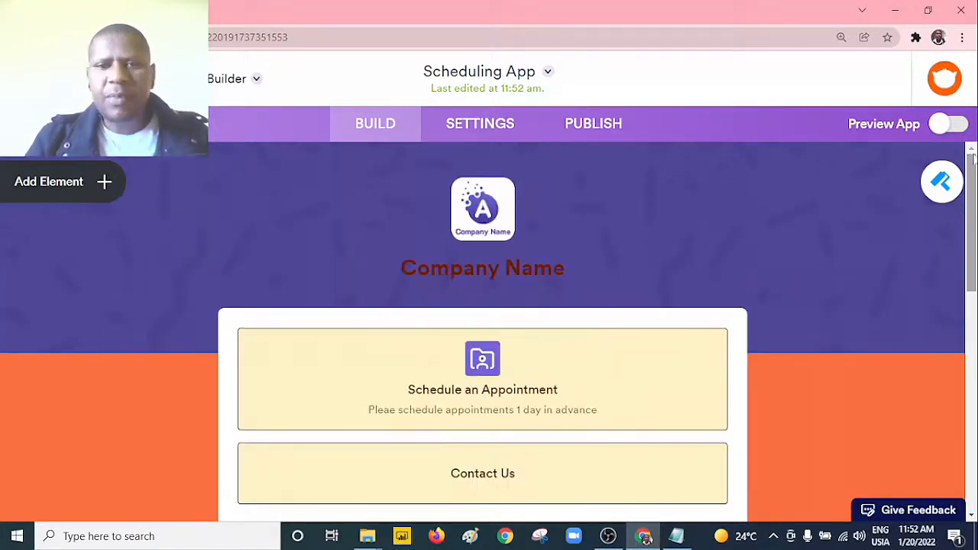
{"action": "left_click", "coordinate": [503, 268]}
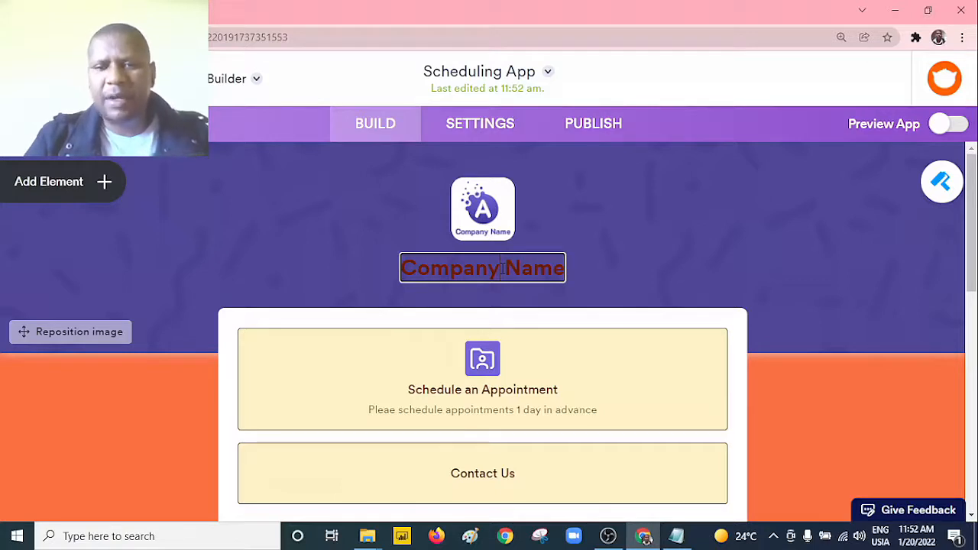
{"action": "left_click", "coordinate": [503, 268]}
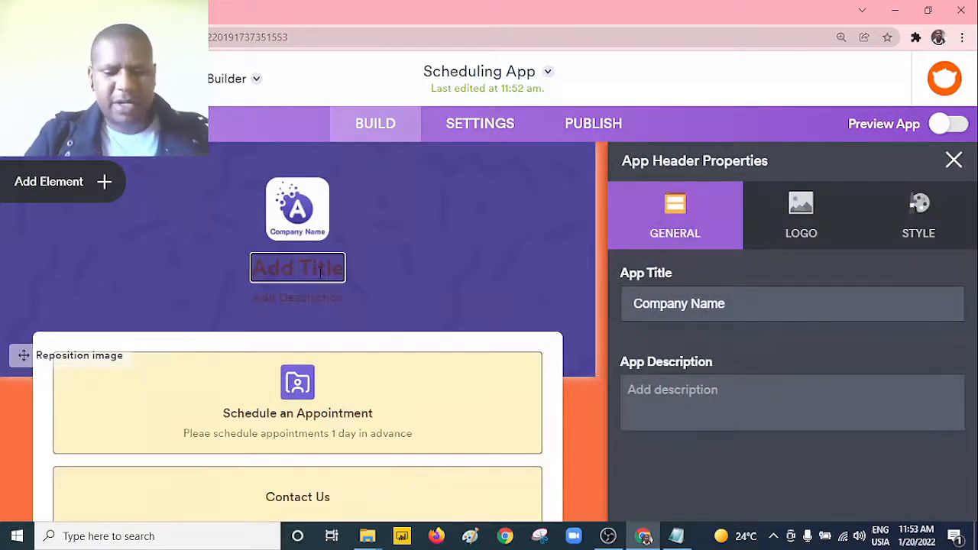
{"action": "type", "text": "Learne"}
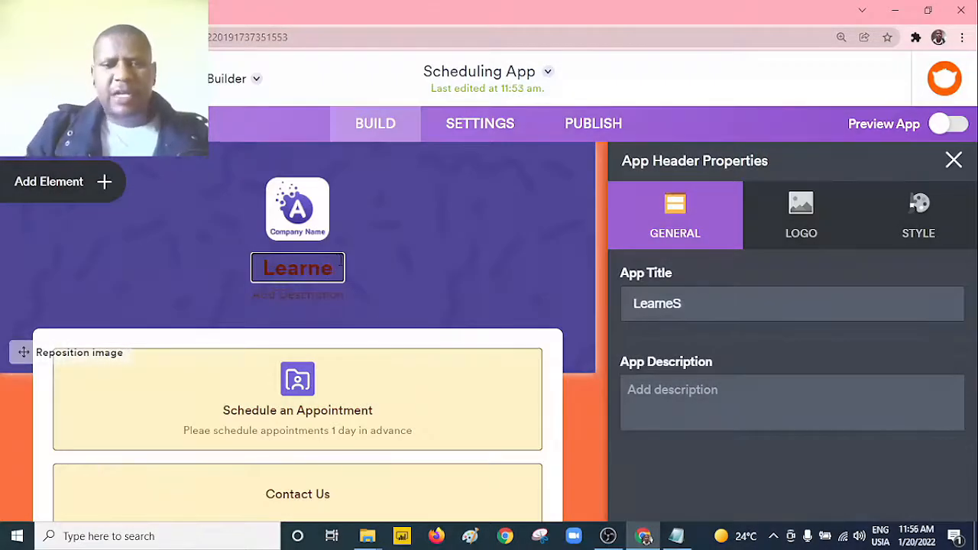
{"action": "type", "text": "r"}
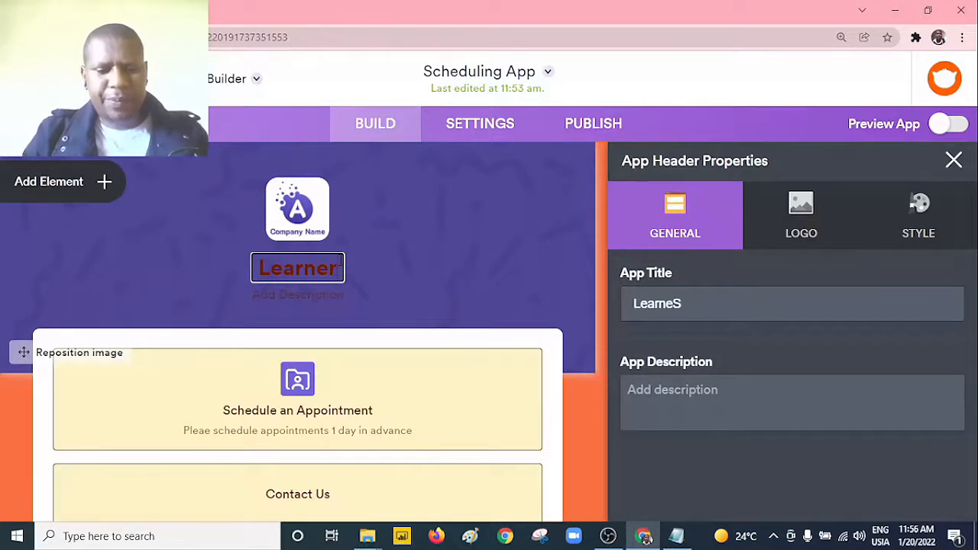
{"action": "type", "text": "s coach"}
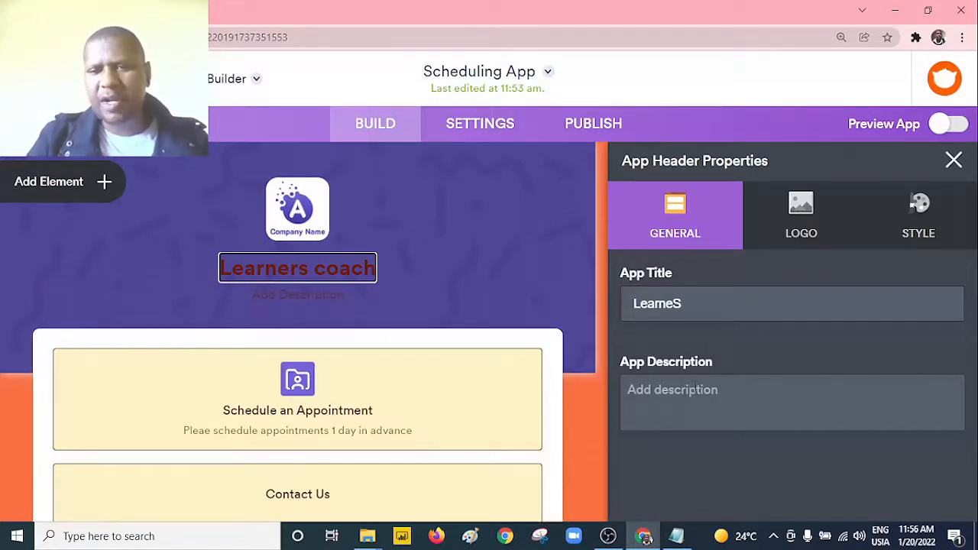
Step: Set the app description to "online training", close the header properties and dismiss the Jotform sign-up prompt
{"action": "left_click", "coordinate": [728, 411]}
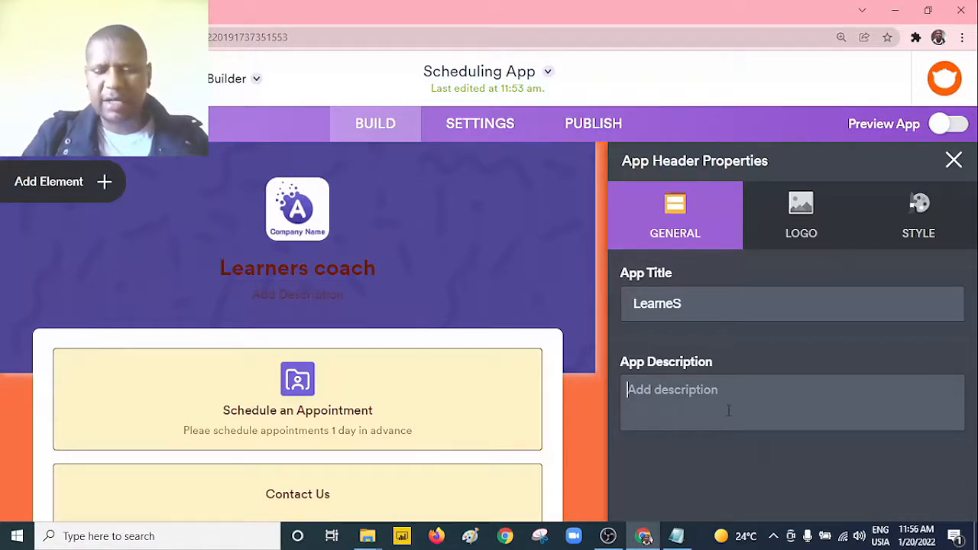
{"action": "type", "text": "o"}
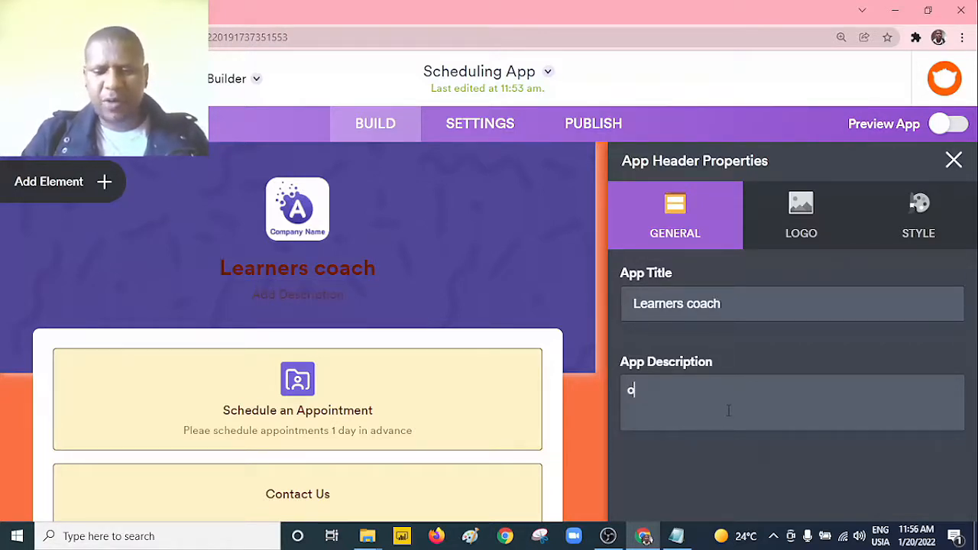
{"action": "type", "text": "nline "}
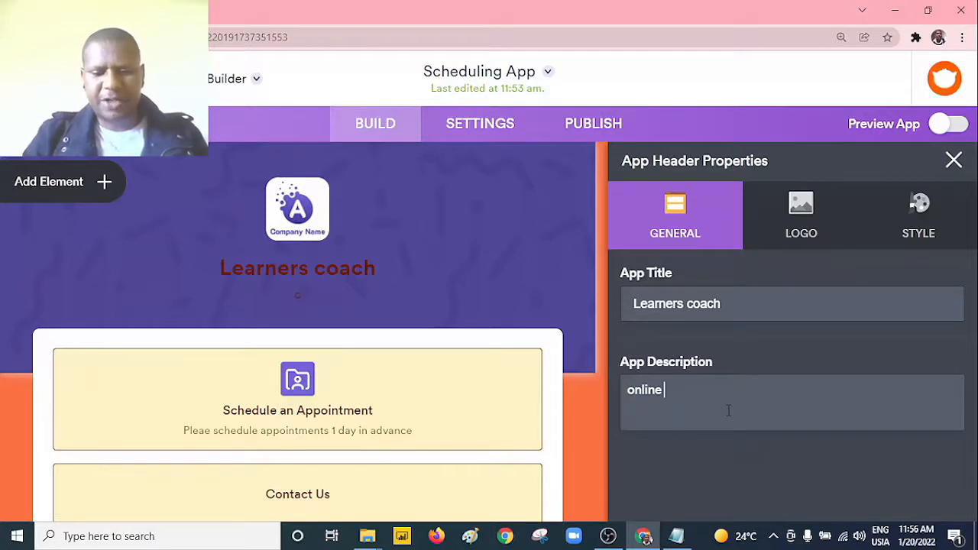
{"action": "type", "text": "training"}
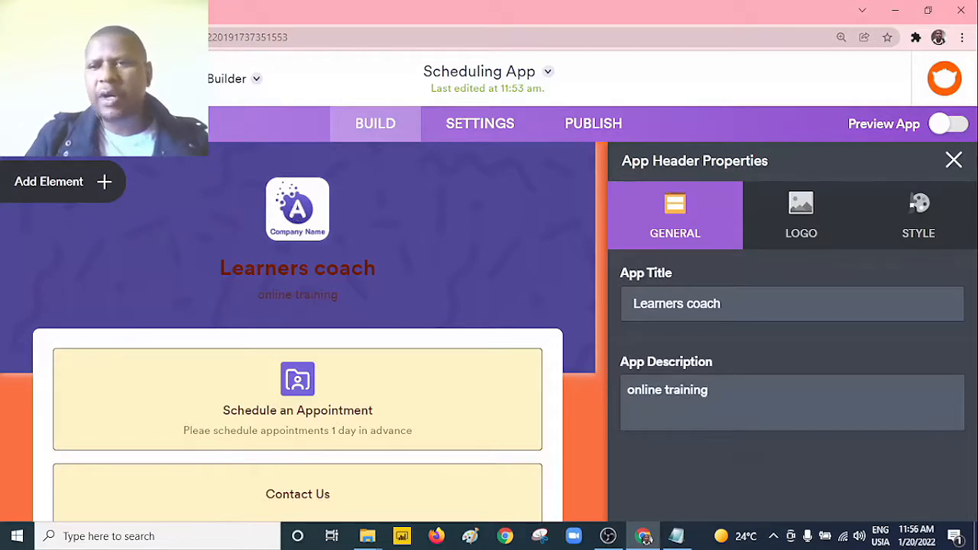
{"action": "left_click", "coordinate": [955, 169]}
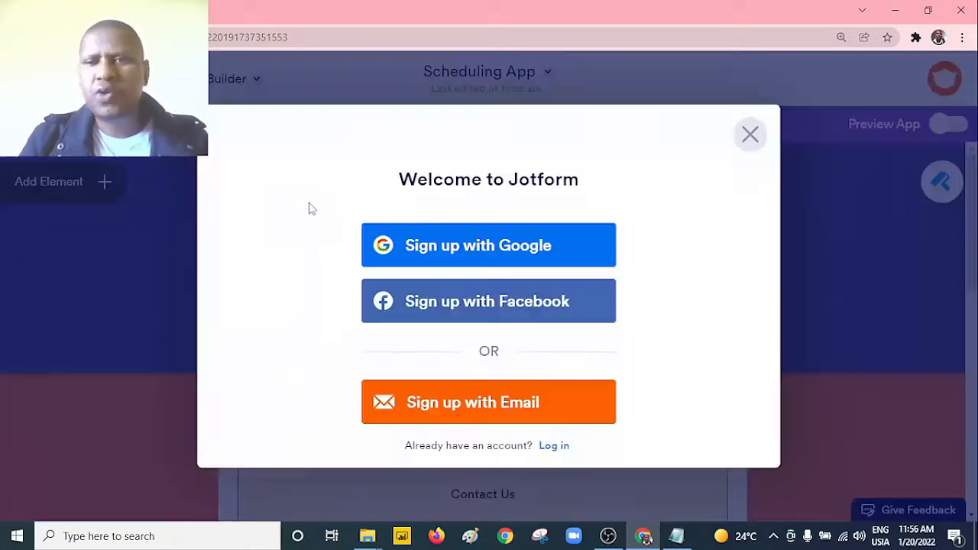
{"action": "left_click", "coordinate": [747, 132]}
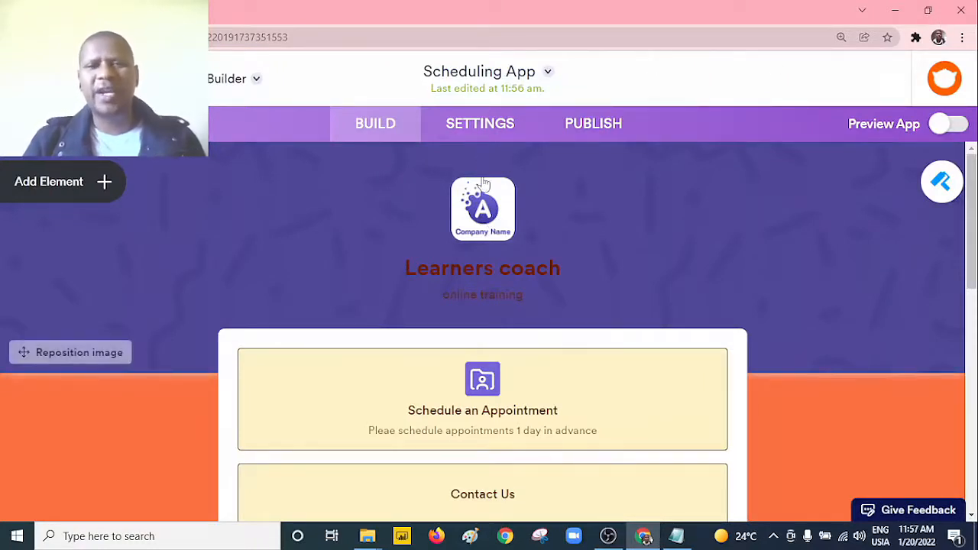
Step: Remove the sample logo from the app header, upload the lapcoach image as the new logo and close the header properties
{"action": "left_click", "coordinate": [493, 220]}
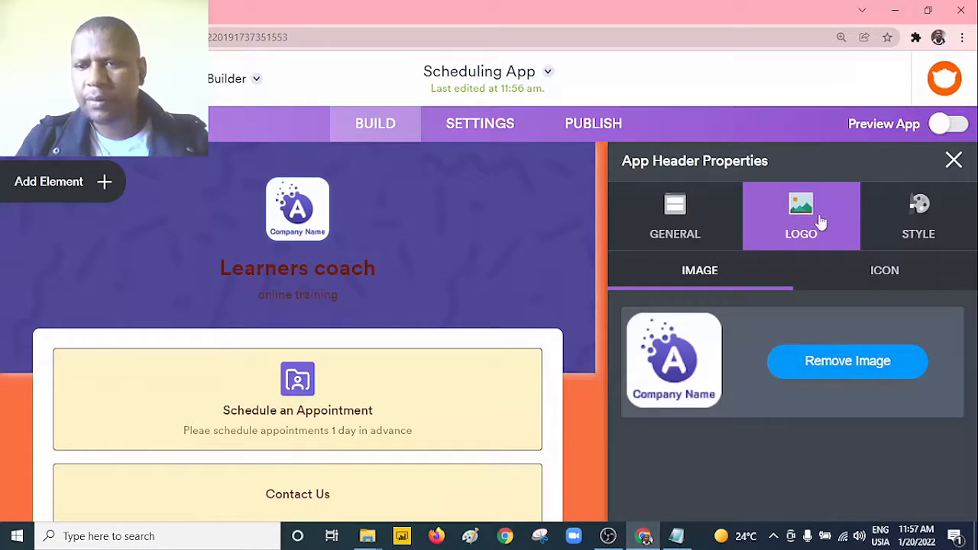
{"action": "left_click", "coordinate": [846, 379]}
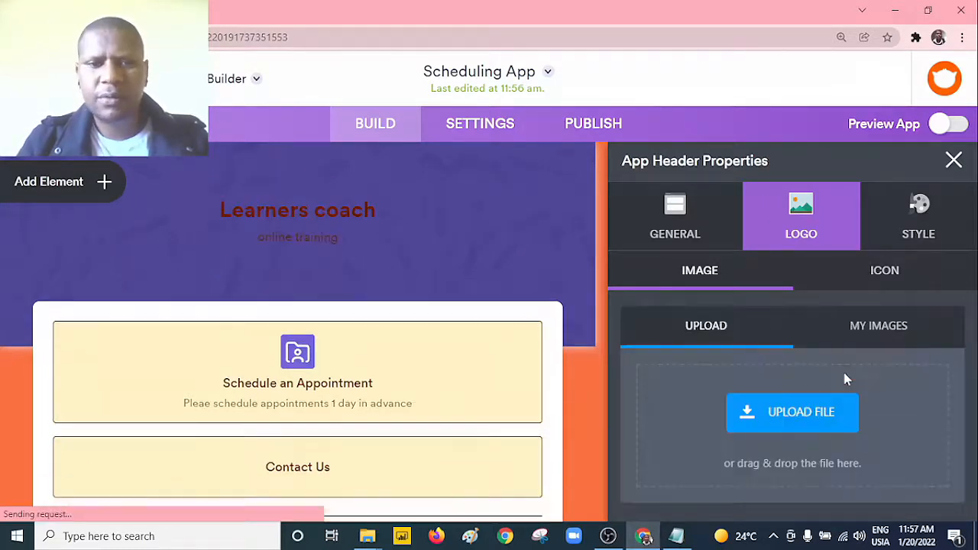
{"action": "left_click", "coordinate": [801, 412]}
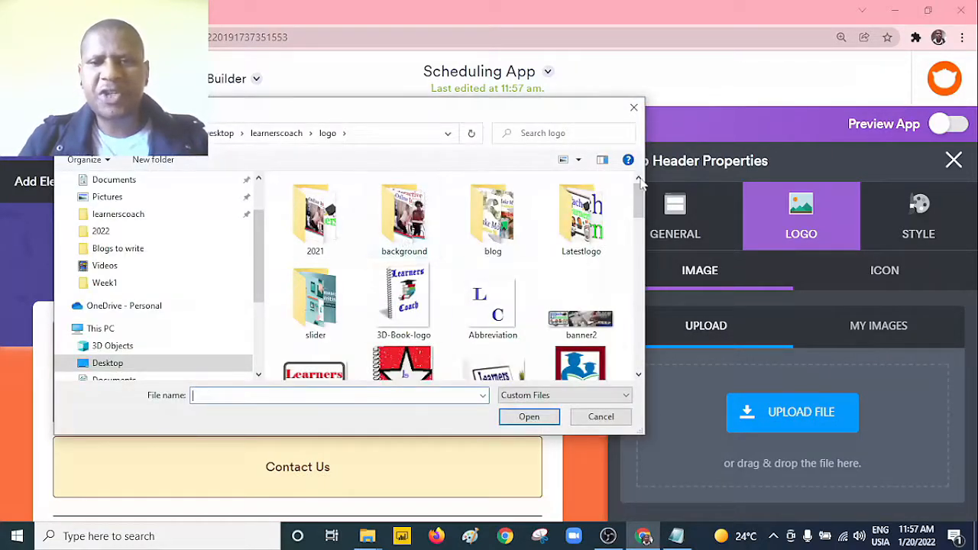
{"action": "scroll", "coordinate": [425, 298], "scroll_direction": "down", "scroll_amount": 3}
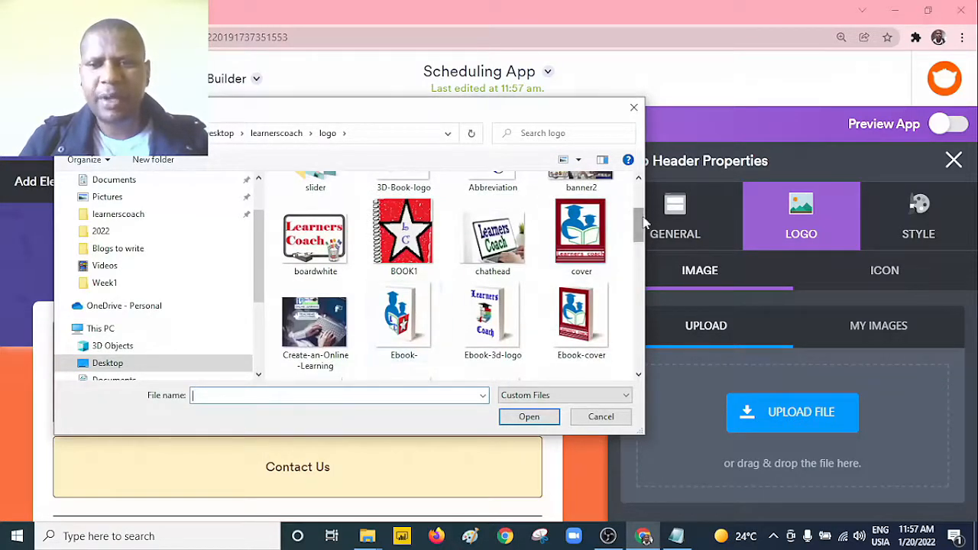
{"action": "left_click_drag", "start_coordinate": [640, 225], "coordinate": [640, 258]}
{"action": "left_click", "coordinate": [402, 305]}
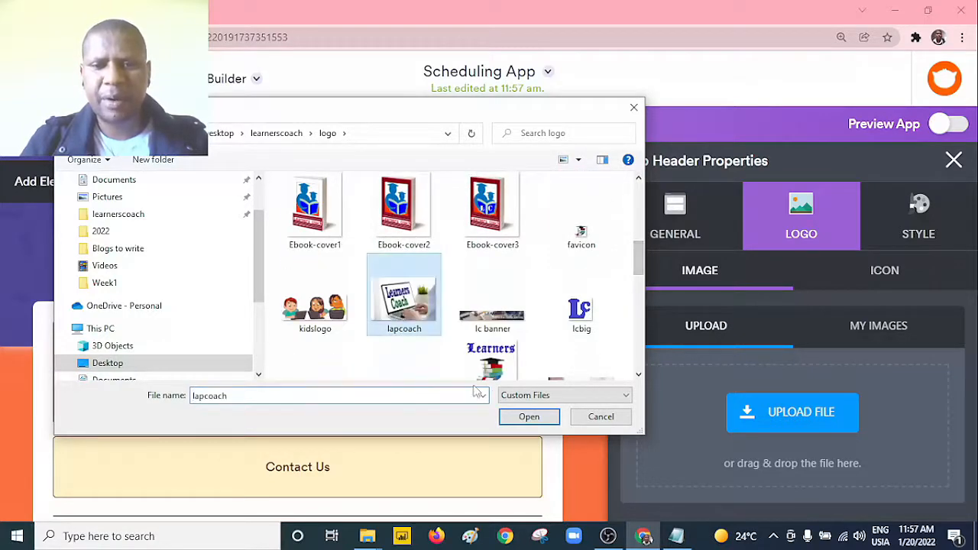
{"action": "left_click", "coordinate": [528, 416]}
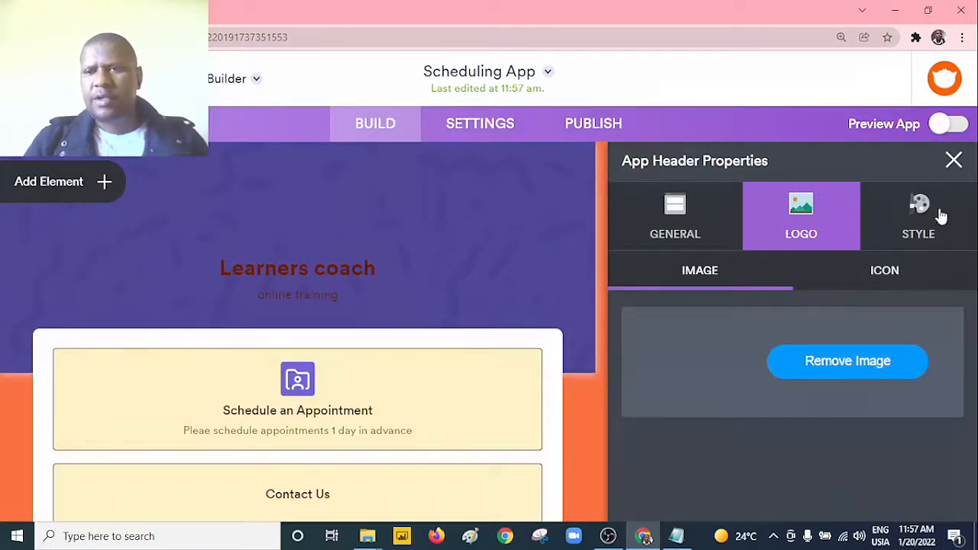
{"action": "left_click", "coordinate": [954, 162]}
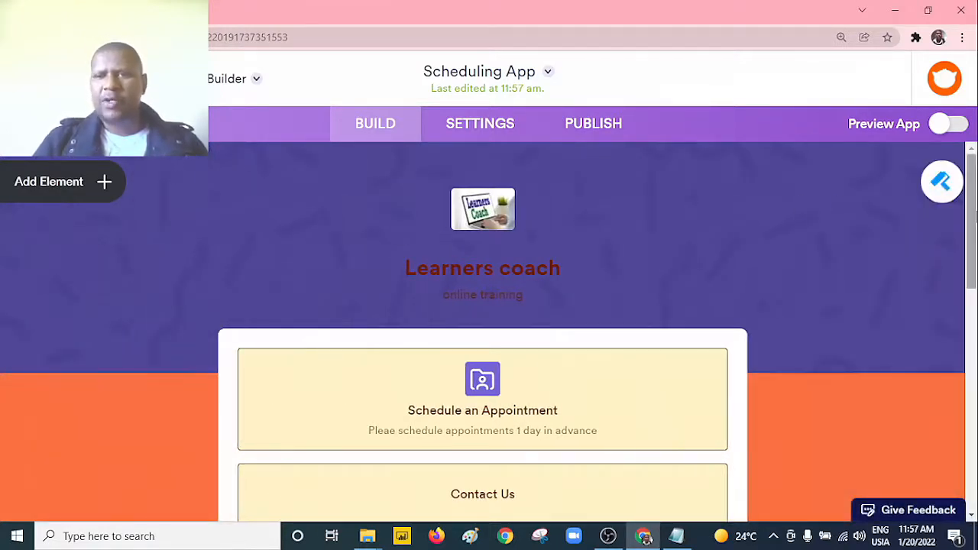
{"action": "scroll", "coordinate": [973, 217], "scroll_direction": "down", "scroll_amount": 1}
{"action": "scroll", "coordinate": [933, 222], "scroll_direction": "up", "scroll_amount": 1}
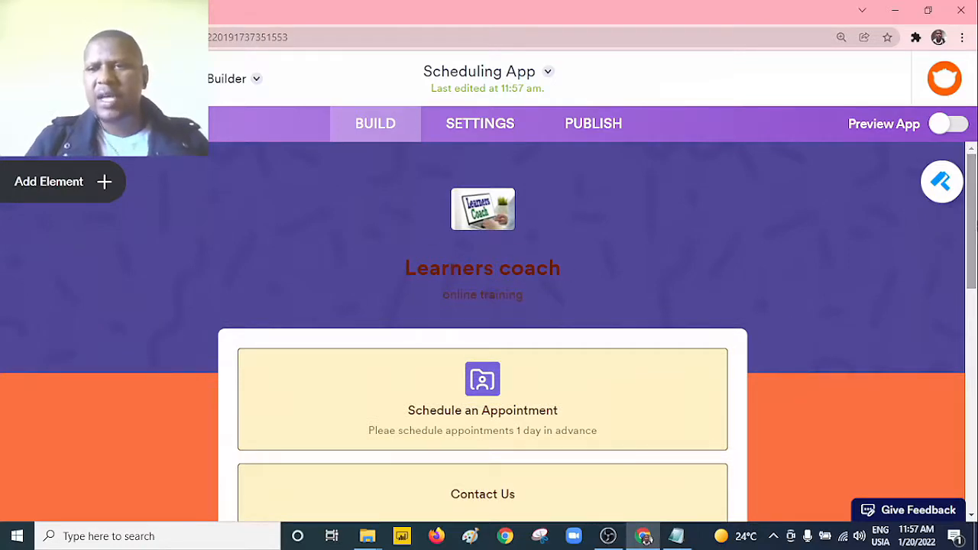
Step: Add a Map element below the address line on the app page and close the App Elements list
{"action": "scroll", "coordinate": [489, 329], "scroll_direction": "down", "scroll_amount": 5}
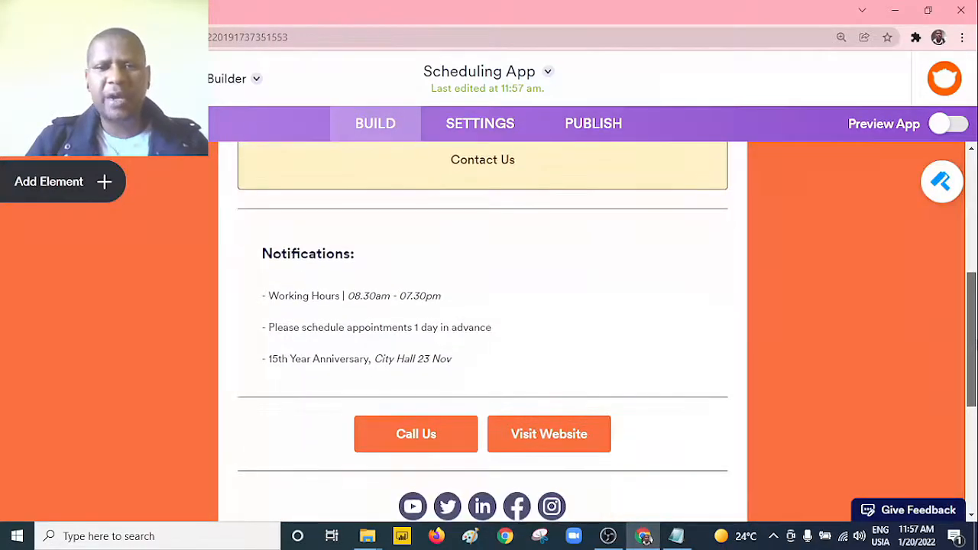
{"action": "scroll", "coordinate": [489, 329], "scroll_direction": "up", "scroll_amount": 2}
{"action": "scroll", "coordinate": [489, 328], "scroll_direction": "down", "scroll_amount": 5}
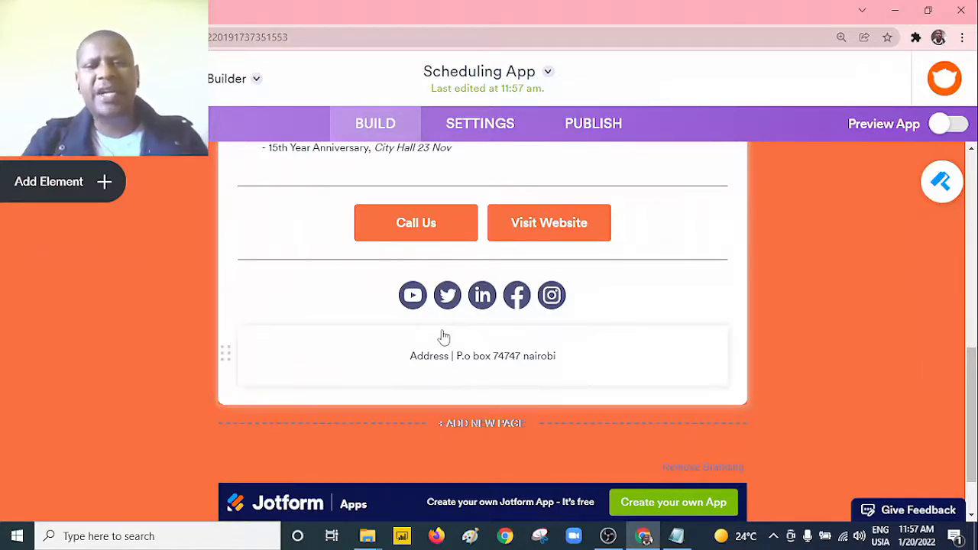
{"action": "left_click", "coordinate": [105, 183]}
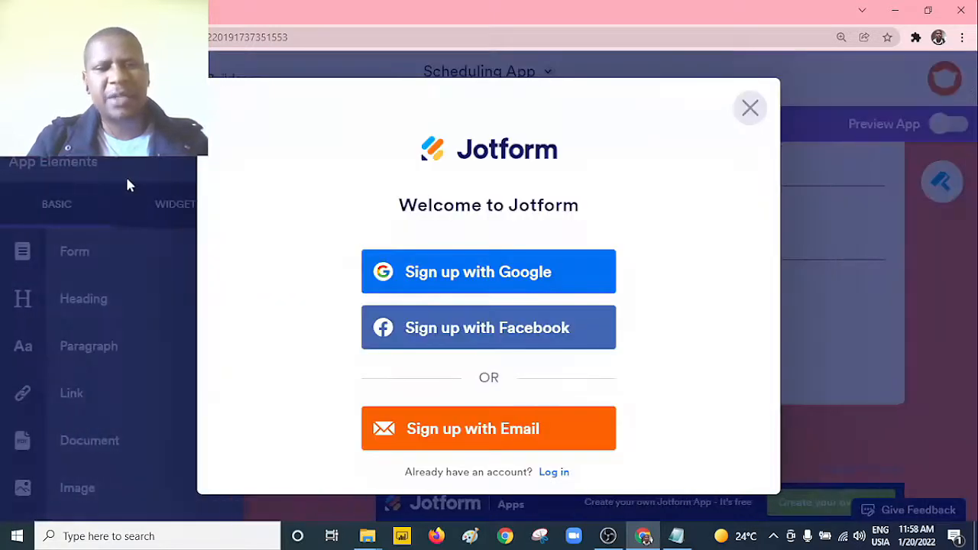
{"action": "left_click", "coordinate": [750, 109]}
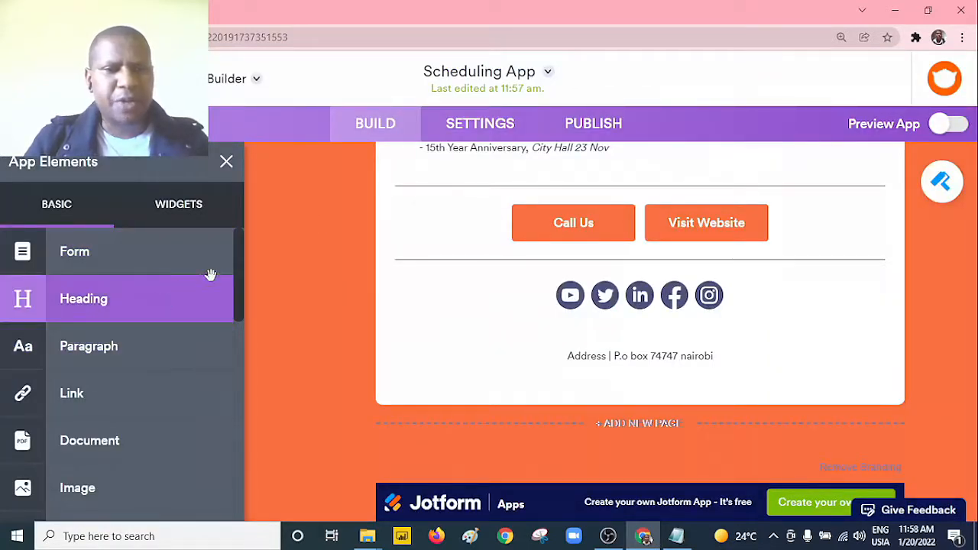
{"action": "left_click_drag", "start_coordinate": [239, 283], "coordinate": [234, 349]}
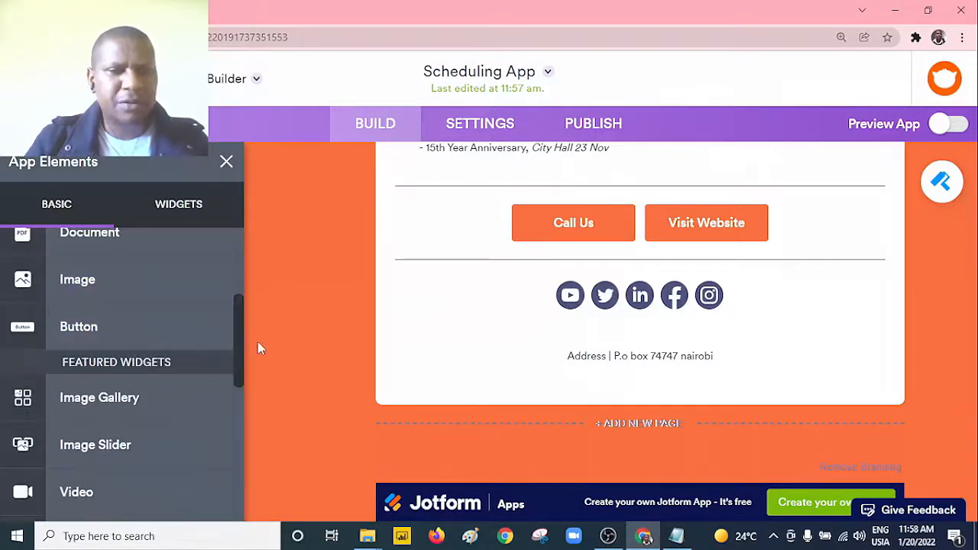
{"action": "left_click_drag", "start_coordinate": [241, 346], "coordinate": [235, 403]}
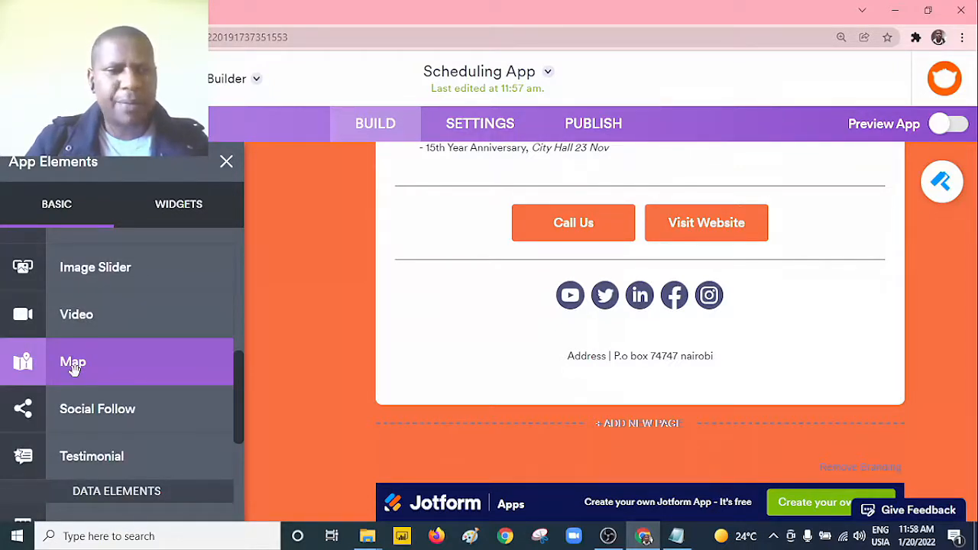
{"action": "left_click_drag", "start_coordinate": [74, 369], "coordinate": [611, 356]}
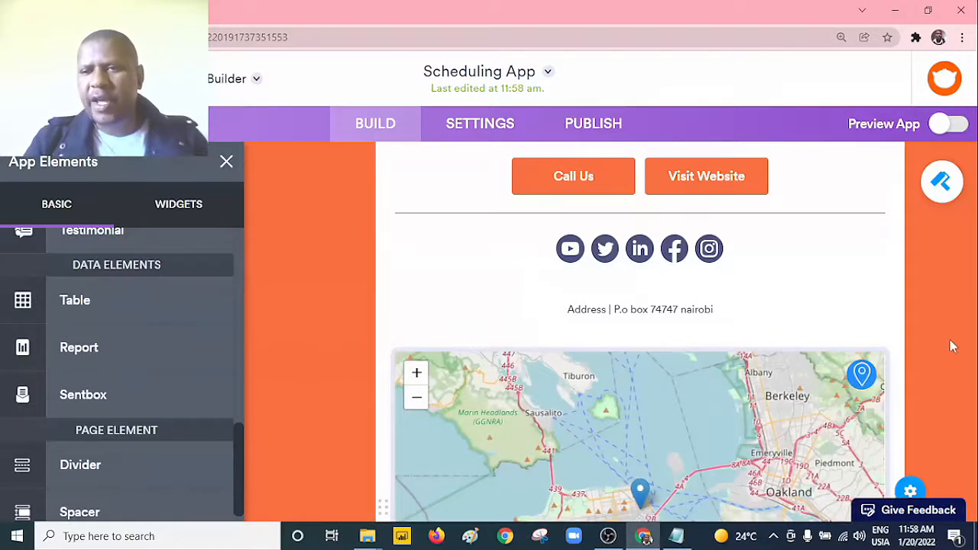
{"action": "left_click", "coordinate": [226, 163]}
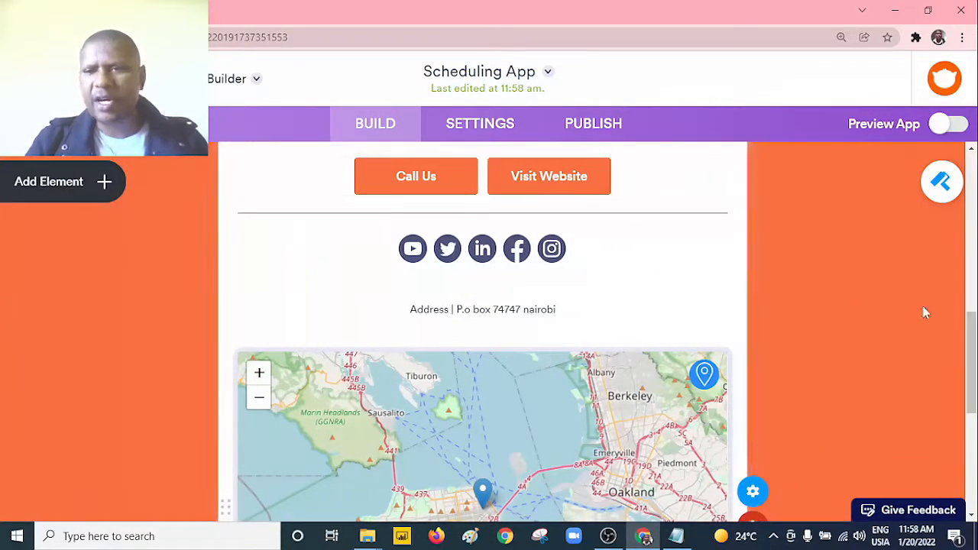
Step: Review the app page and its general settings, including the App Status choices, form continuation, home screen modal and progress bar options
{"action": "left_click_drag", "start_coordinate": [971, 340], "coordinate": [974, 252]}
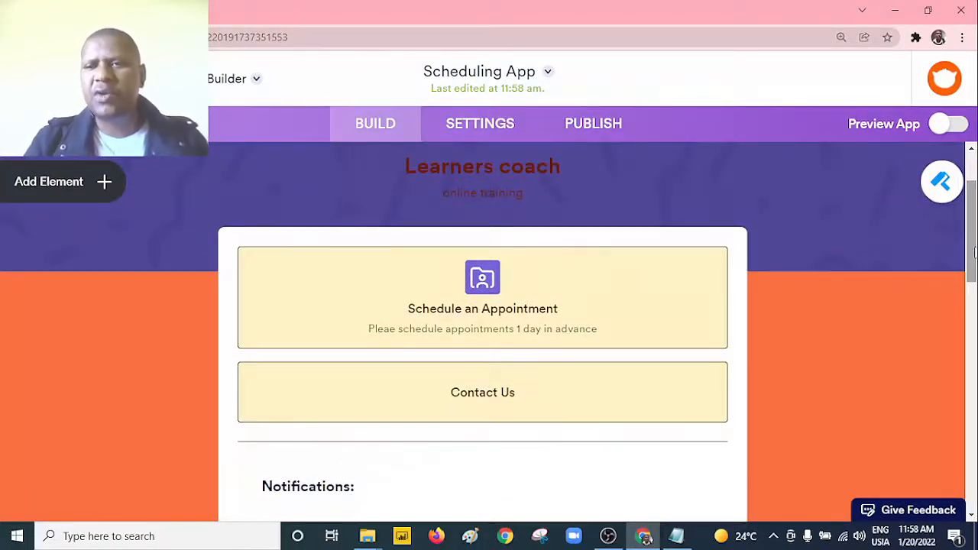
{"action": "left_click_drag", "start_coordinate": [973, 252], "coordinate": [974, 223]}
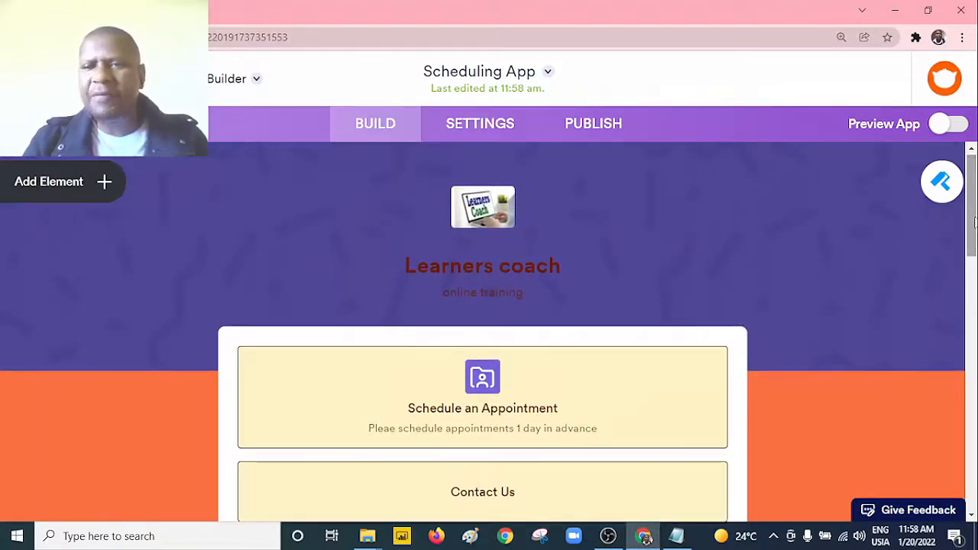
{"action": "mouse_move", "coordinate": [974, 222]}
{"action": "left_mouse_down"}
{"action": "mouse_move", "coordinate": [973, 343]}
{"action": "mouse_move", "coordinate": [973, 218]}
{"action": "left_mouse_up"}
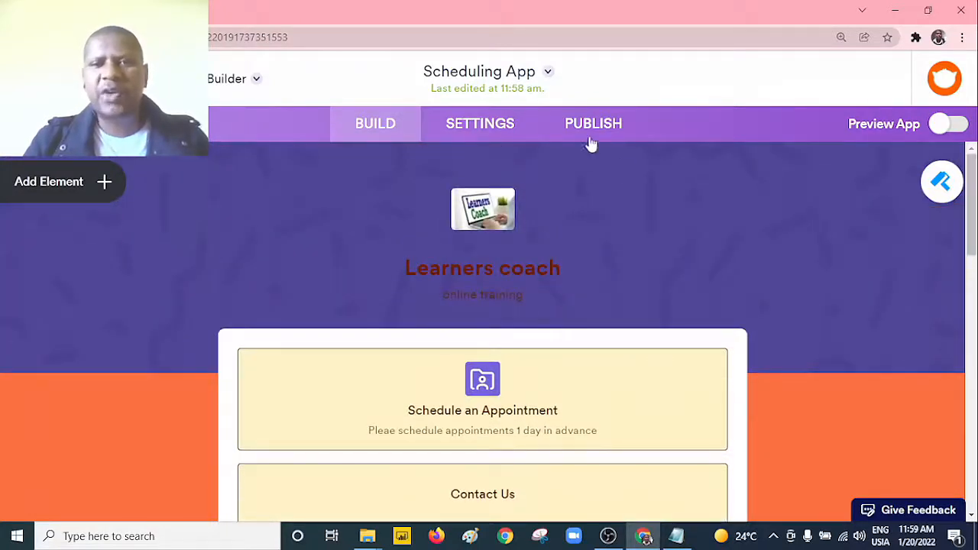
{"action": "left_click", "coordinate": [489, 126]}
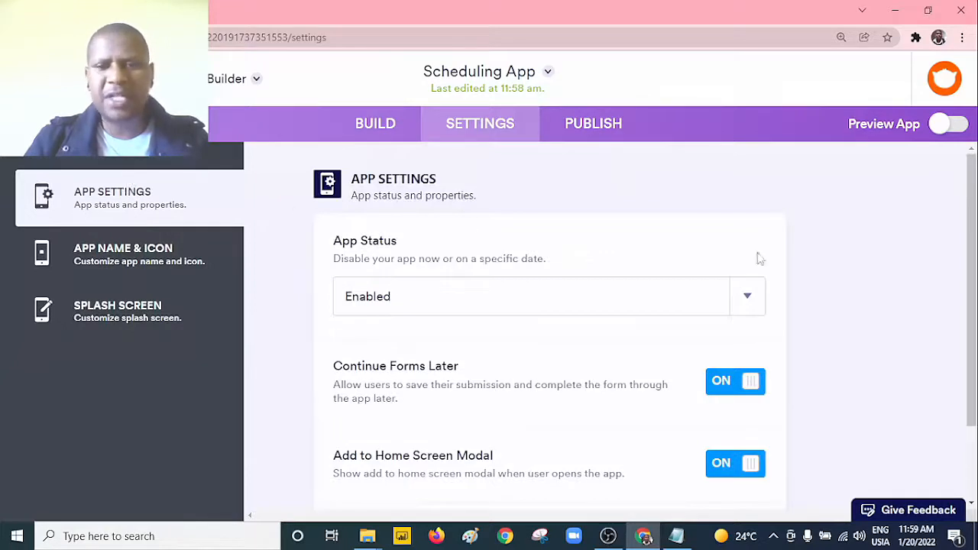
{"action": "scroll", "coordinate": [970, 284], "scroll_direction": "down", "scroll_amount": 1}
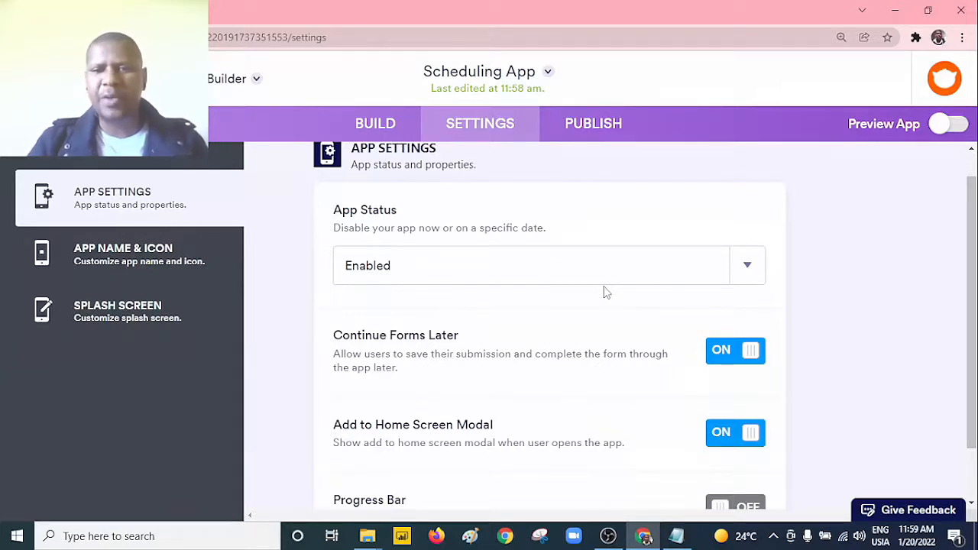
{"action": "left_click", "coordinate": [745, 282]}
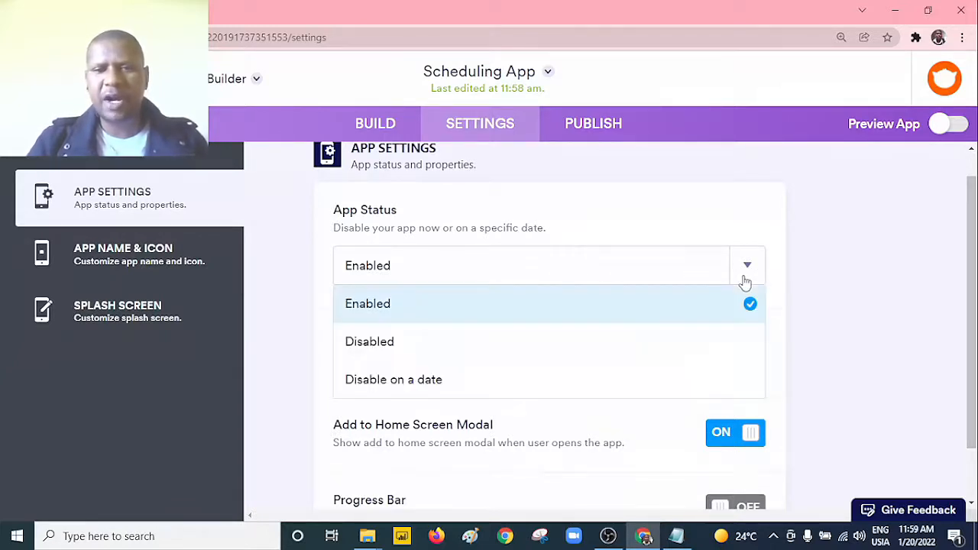
{"action": "left_click", "coordinate": [848, 294]}
{"action": "scroll", "coordinate": [475, 275], "scroll_direction": "down", "scroll_amount": 1}
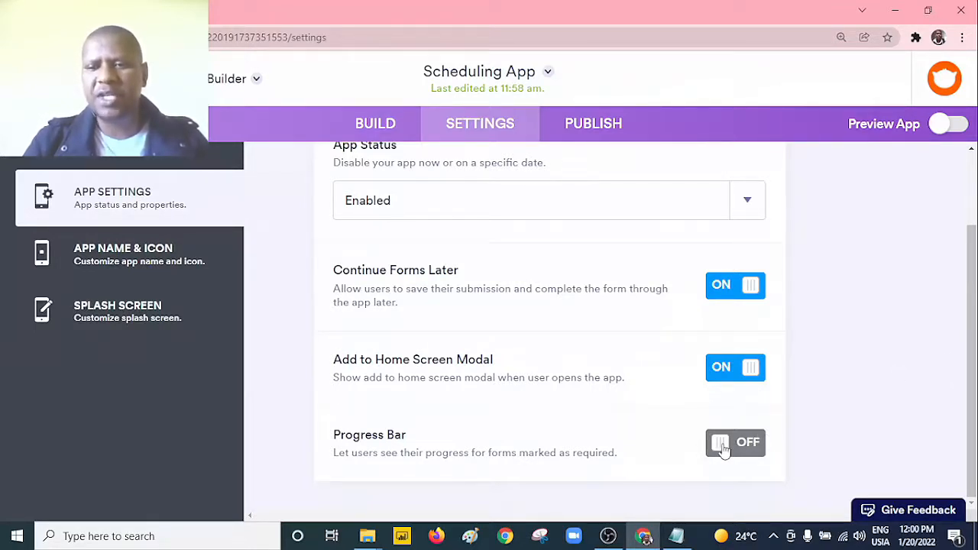
Step: Rename the app to "learners coach Scheduling App" in the app name settings and dismiss the sign-up prompt
{"action": "left_click", "coordinate": [159, 262]}
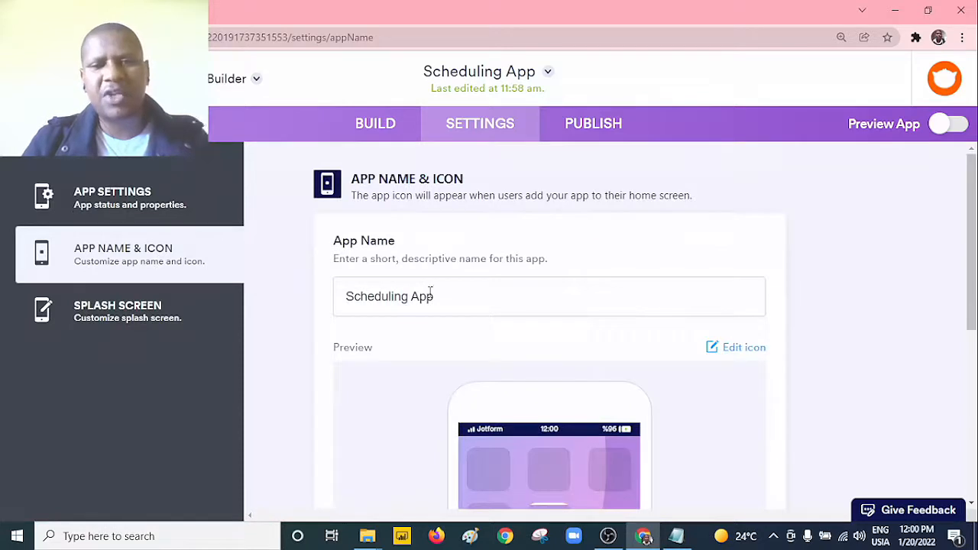
{"action": "scroll", "coordinate": [783, 286], "scroll_direction": "down", "scroll_amount": 1}
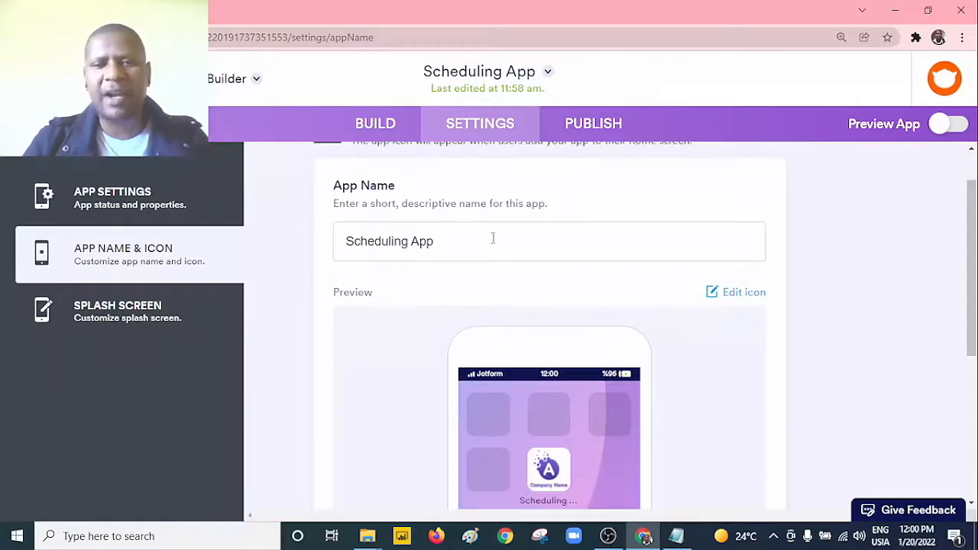
{"action": "left_click", "coordinate": [346, 243]}
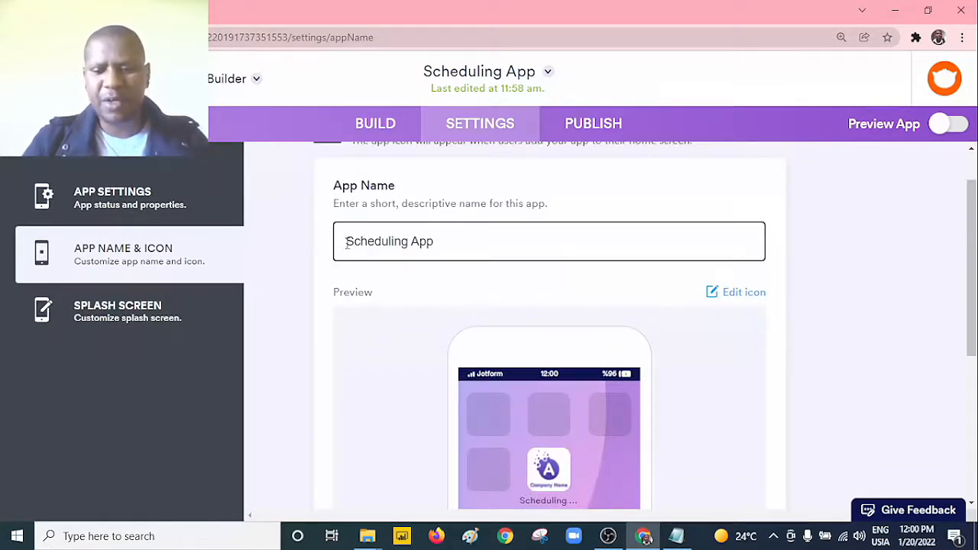
{"action": "type", "text": "learners"}
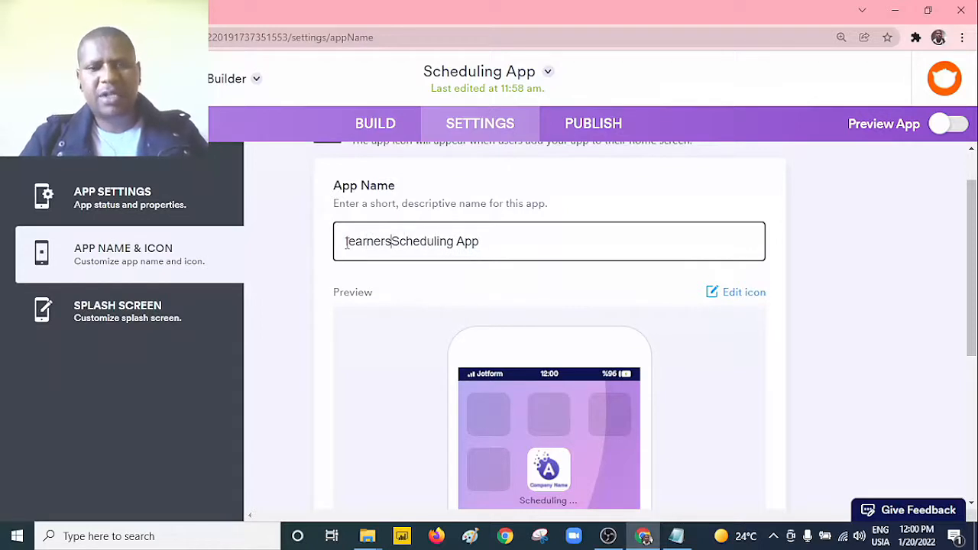
{"action": "type", "text": " coad"}
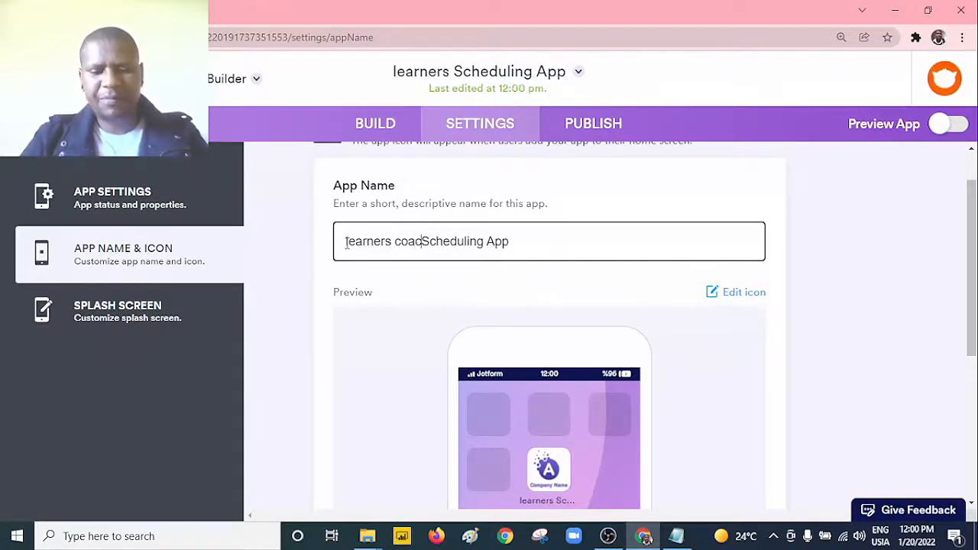
{"action": "key", "text": "BackSpace"}
{"action": "type", "text": "ch"}
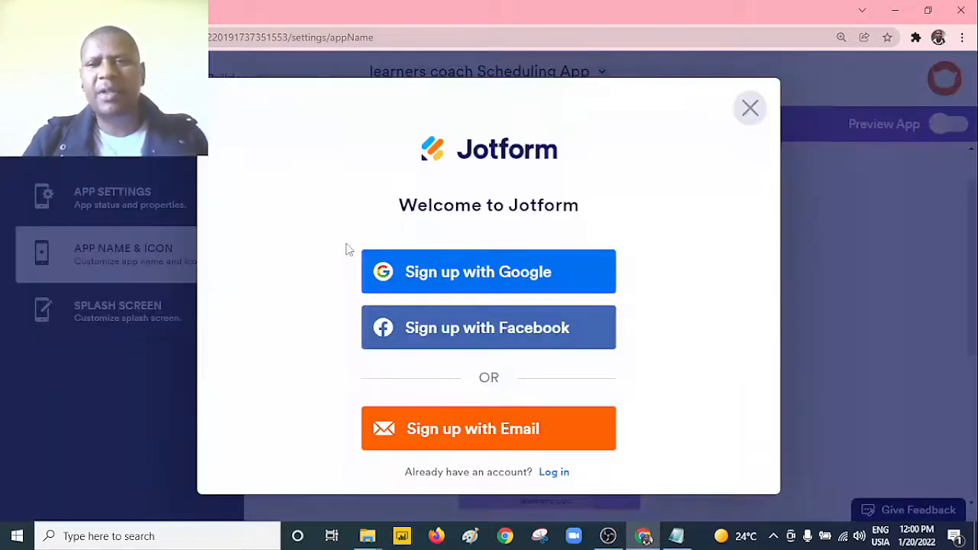
{"action": "left_click", "coordinate": [752, 109]}
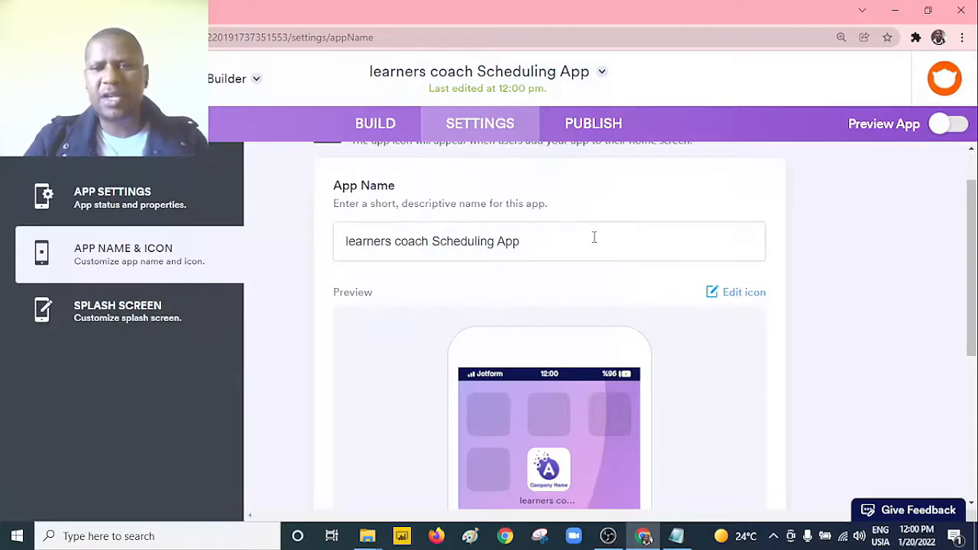
Step: Inspect the app icon's image properties and its home screen preview without changing the icon
{"action": "left_click_drag", "start_coordinate": [975, 255], "coordinate": [972, 275]}
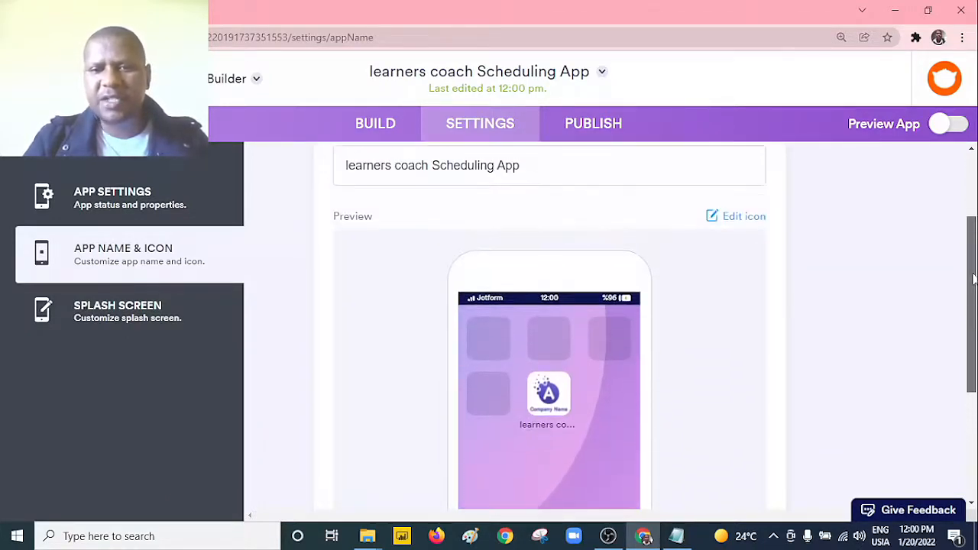
{"action": "left_click", "coordinate": [733, 222]}
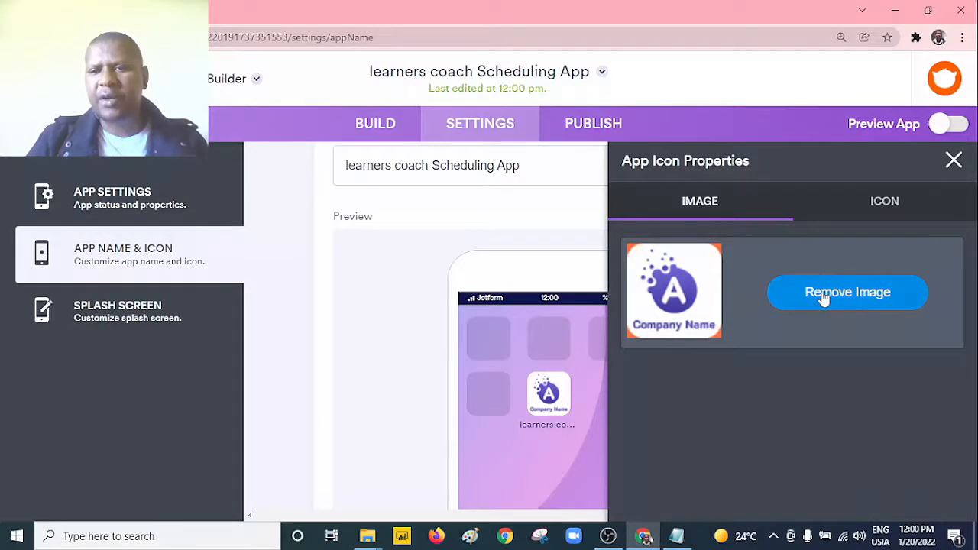
{"action": "left_click", "coordinate": [952, 171]}
{"action": "left_click_drag", "start_coordinate": [973, 237], "coordinate": [970, 332]}
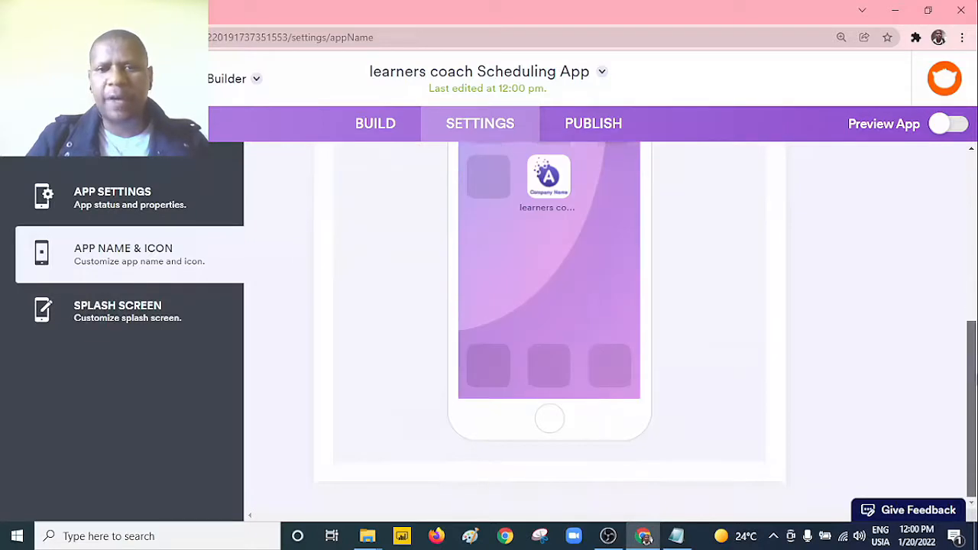
Step: Change the splash screen background color to brown #8b572a, dismiss the sign-up prompt and close the splash screen properties
{"action": "left_click", "coordinate": [128, 324]}
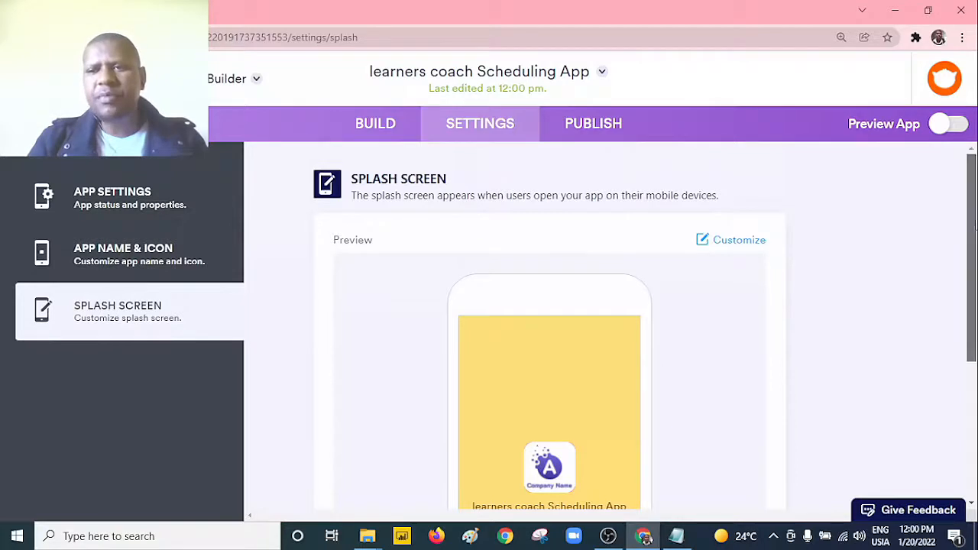
{"action": "left_click_drag", "start_coordinate": [972, 220], "coordinate": [975, 279]}
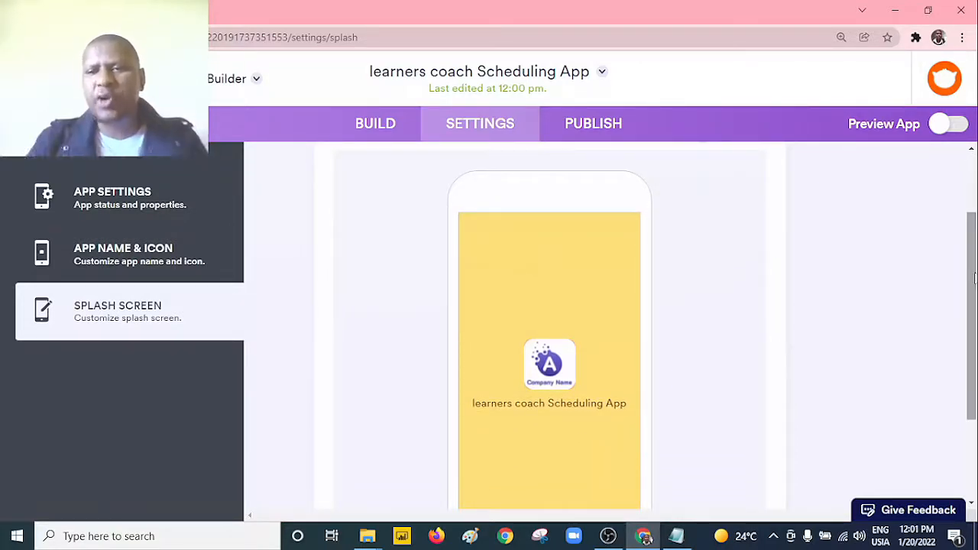
{"action": "mouse_move", "coordinate": [975, 279]}
{"action": "left_mouse_down"}
{"action": "mouse_move", "coordinate": [975, 333]}
{"action": "mouse_move", "coordinate": [975, 260]}
{"action": "left_mouse_up"}
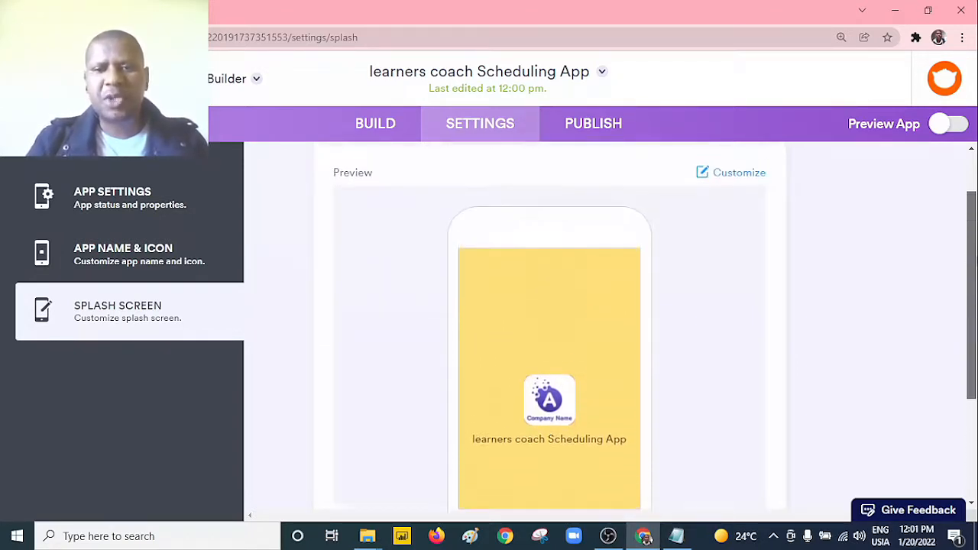
{"action": "left_click", "coordinate": [751, 173]}
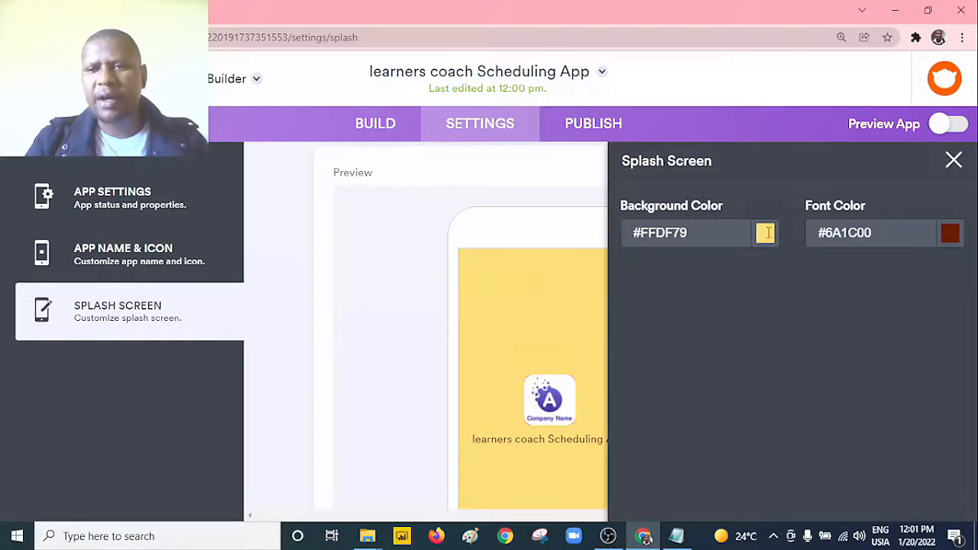
{"action": "left_click", "coordinate": [766, 233]}
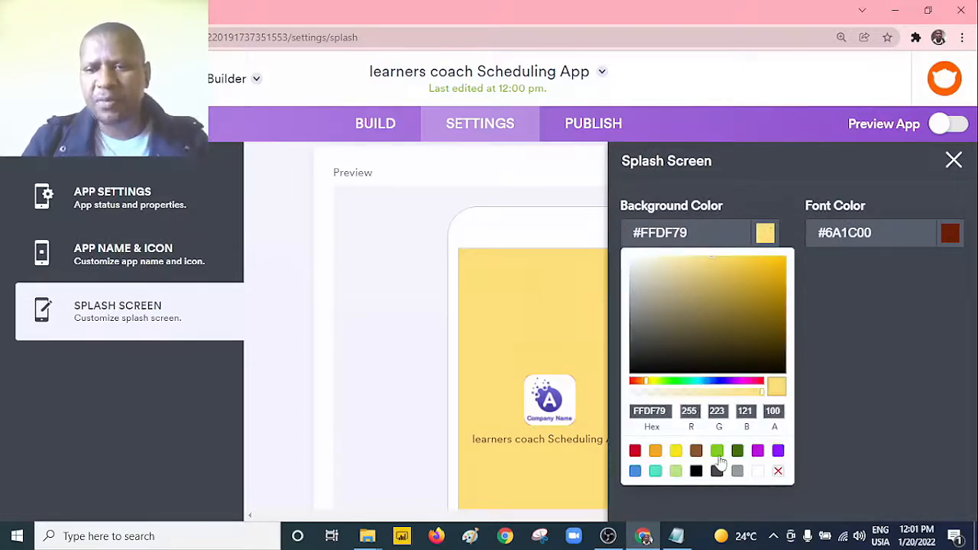
{"action": "left_click", "coordinate": [758, 451]}
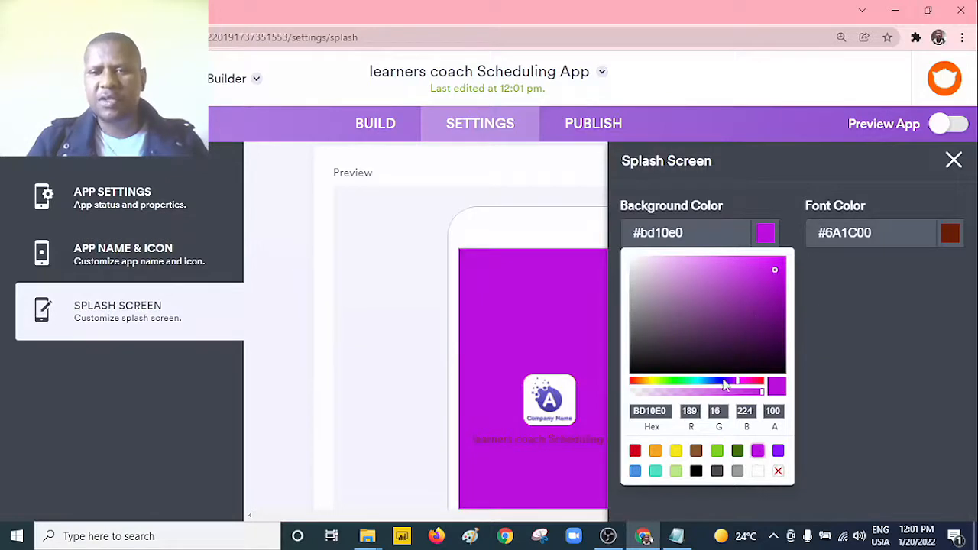
{"action": "left_click", "coordinate": [696, 451]}
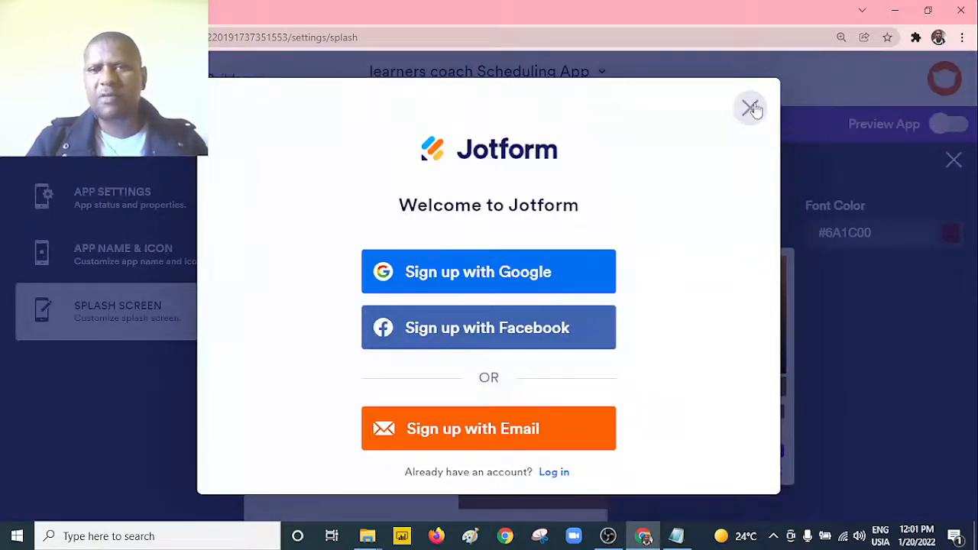
{"action": "left_click", "coordinate": [749, 107]}
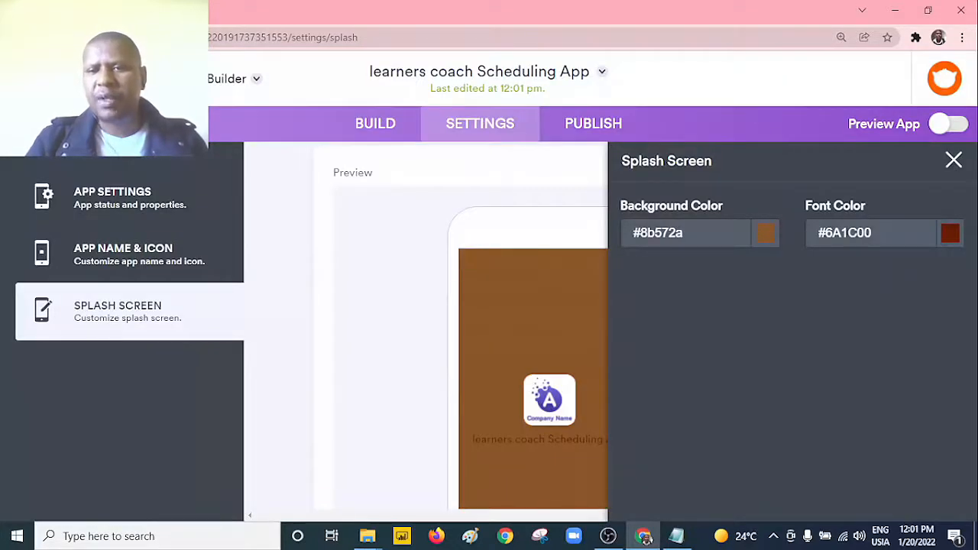
{"action": "left_click", "coordinate": [949, 246]}
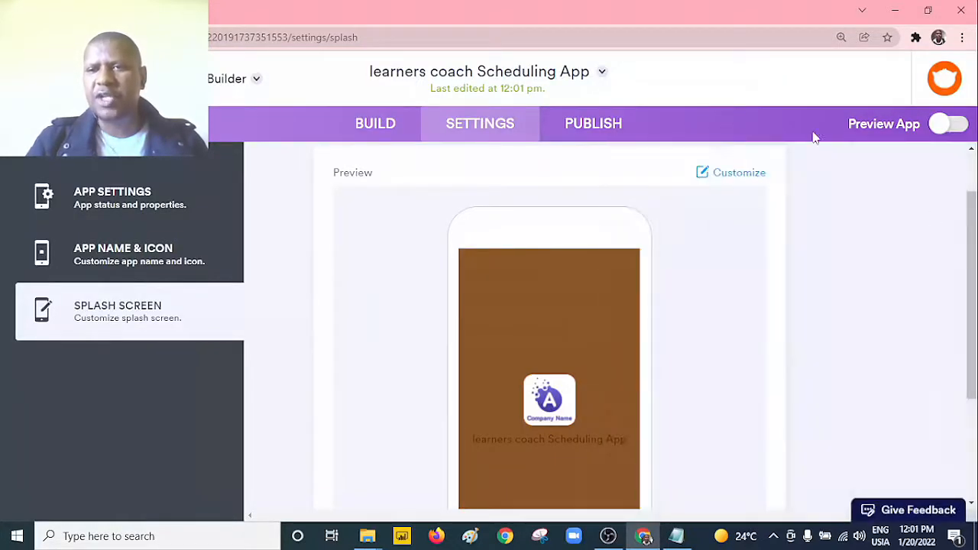
{"action": "left_click_drag", "start_coordinate": [972, 305], "coordinate": [971, 262]}
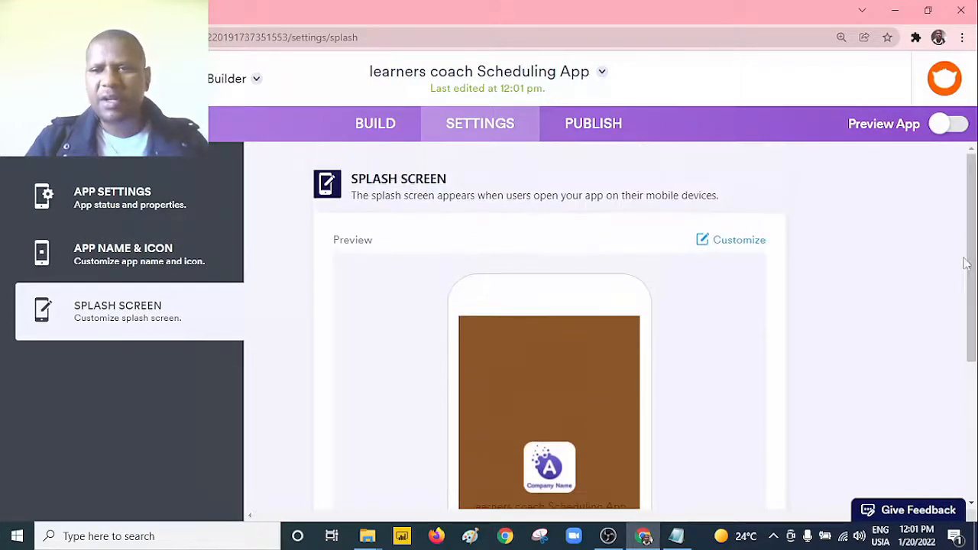
Step: Change the splash screen font color to yellow #f8e71c, dismiss the sign-up prompt and check the splash preview
{"action": "left_click", "coordinate": [747, 245]}
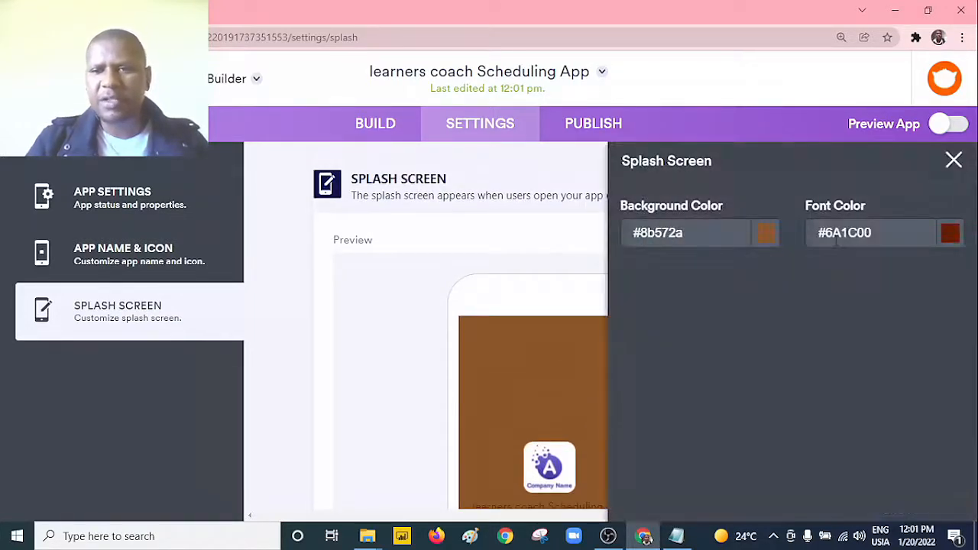
{"action": "left_click", "coordinate": [929, 232]}
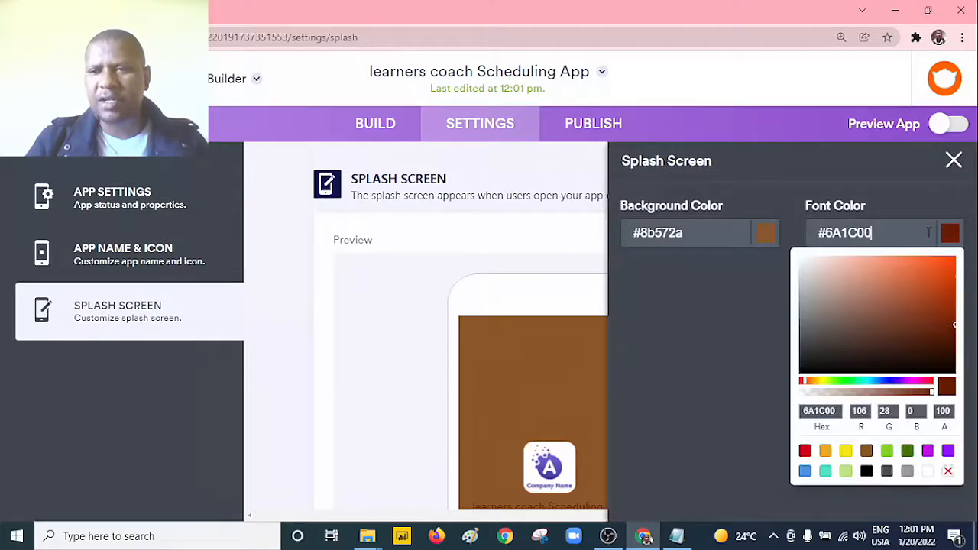
{"action": "left_click", "coordinate": [846, 451]}
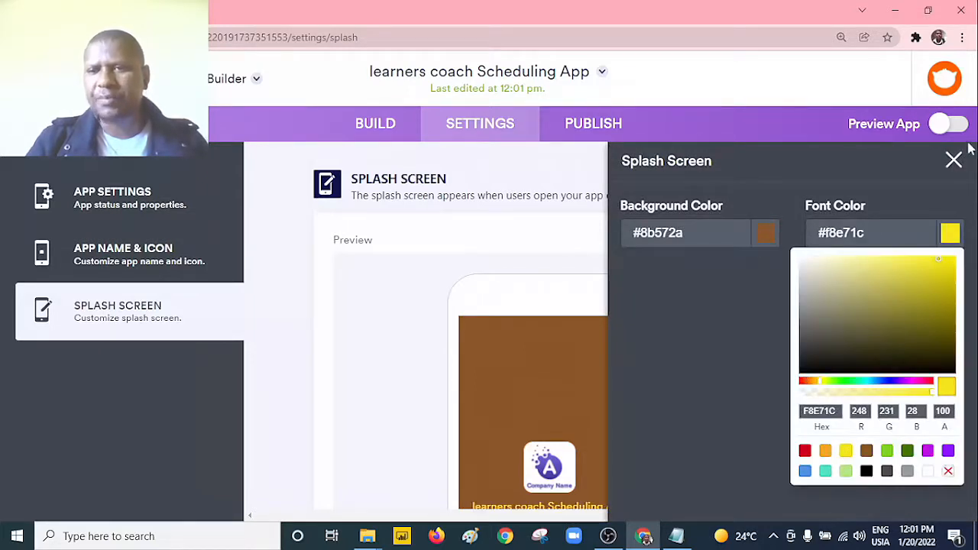
{"action": "left_click", "coordinate": [953, 159]}
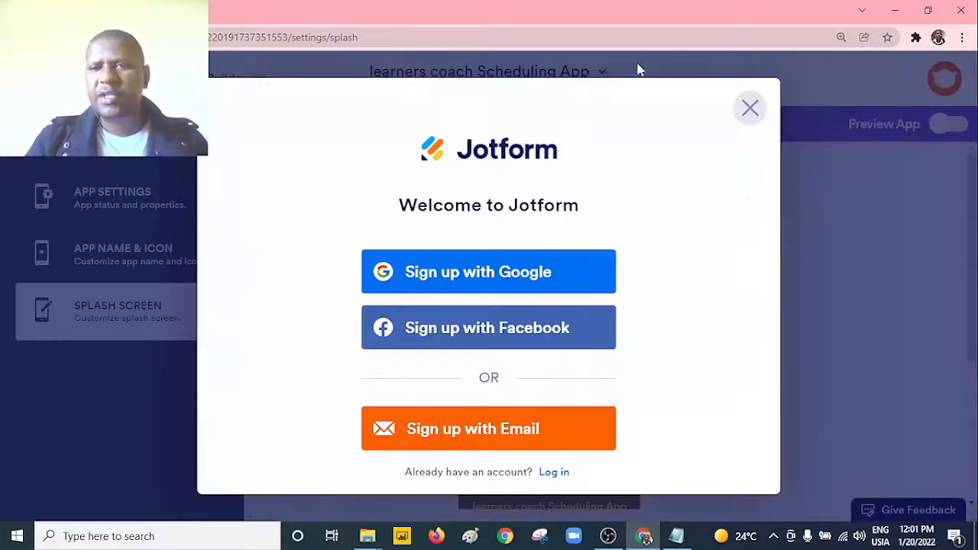
{"action": "left_click", "coordinate": [749, 108]}
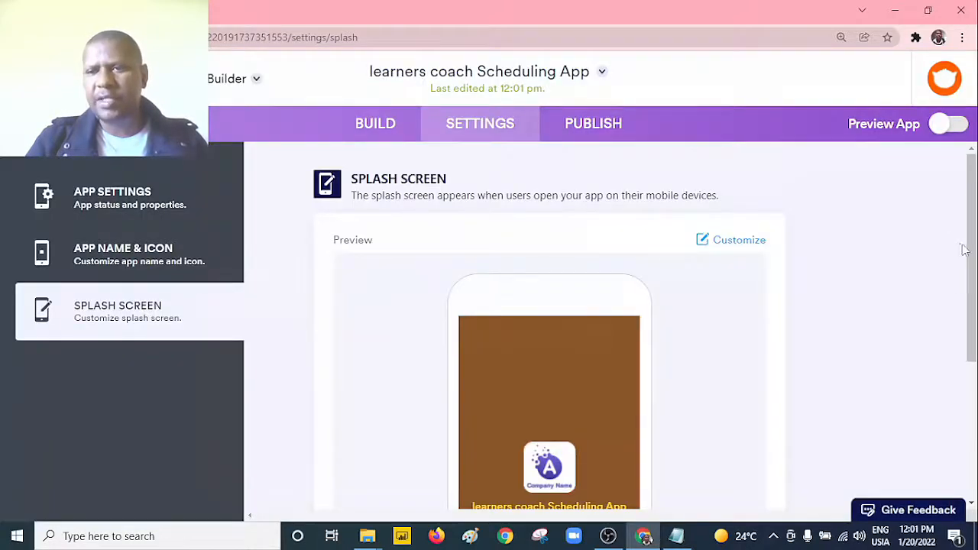
{"action": "left_click_drag", "start_coordinate": [971, 250], "coordinate": [974, 302]}
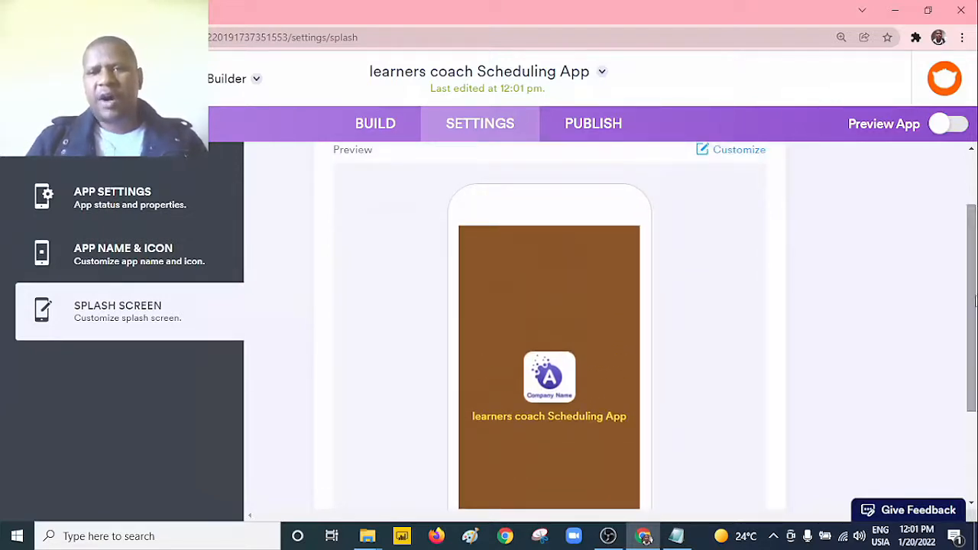
Step: Go to the app's publishing options and sign up to Jotform with an existing Google account to enable publishing
{"action": "left_click", "coordinate": [595, 130]}
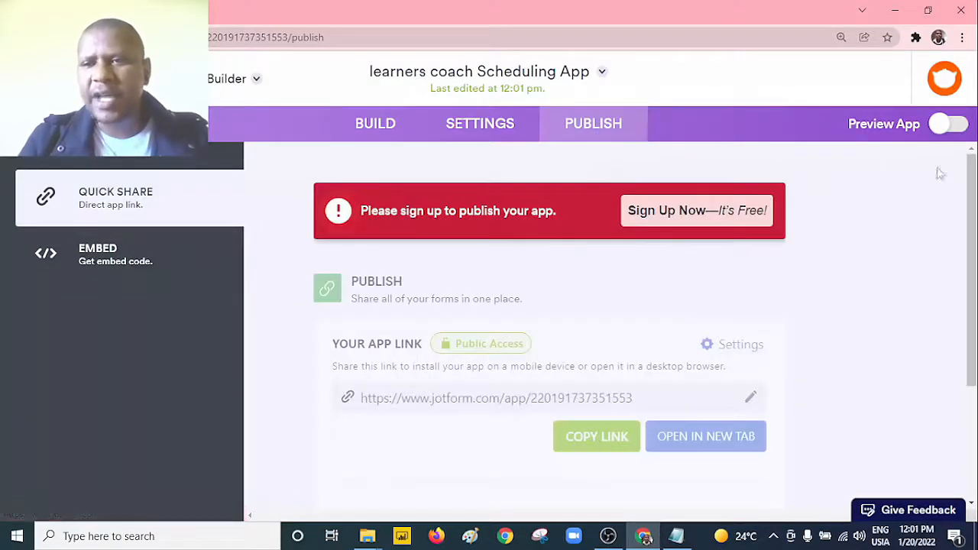
{"action": "mouse_move", "coordinate": [975, 191]}
{"action": "left_mouse_down"}
{"action": "mouse_move", "coordinate": [975, 222]}
{"action": "mouse_move", "coordinate": [975, 190]}
{"action": "left_mouse_up"}
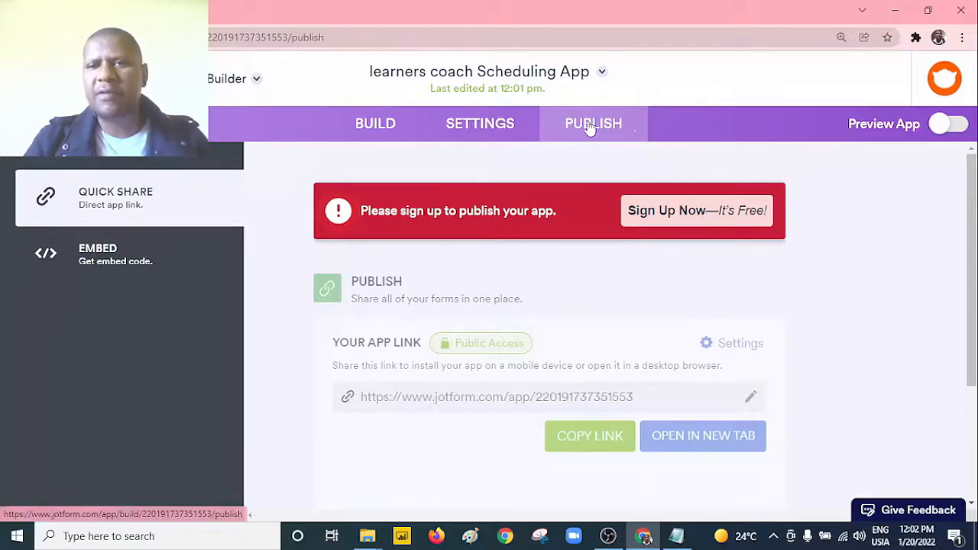
{"action": "left_click", "coordinate": [730, 220]}
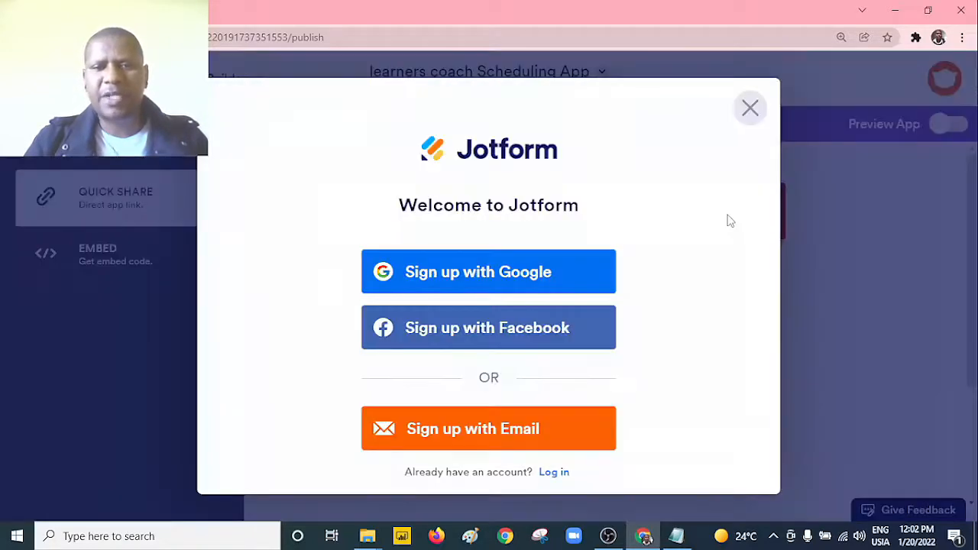
{"action": "left_click", "coordinate": [455, 275]}
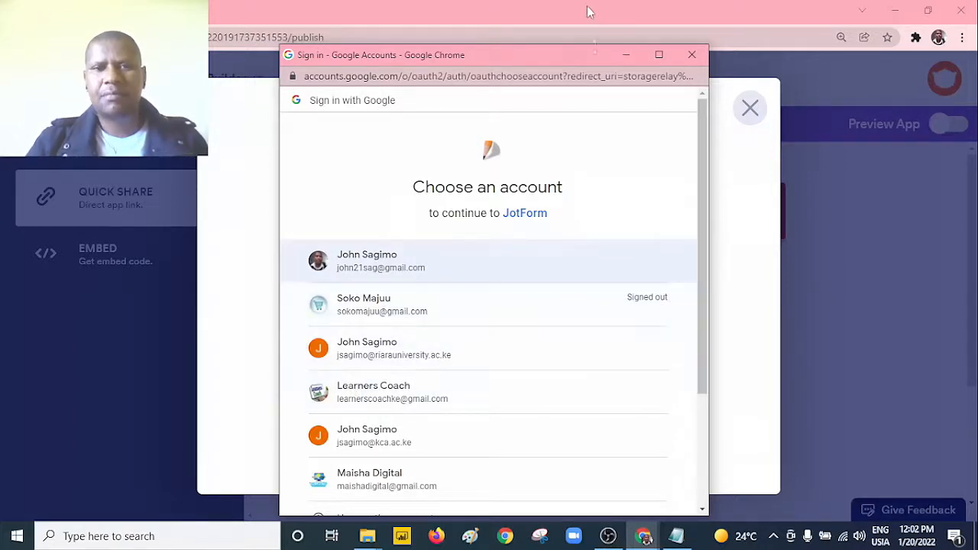
{"action": "left_click", "coordinate": [380, 265]}
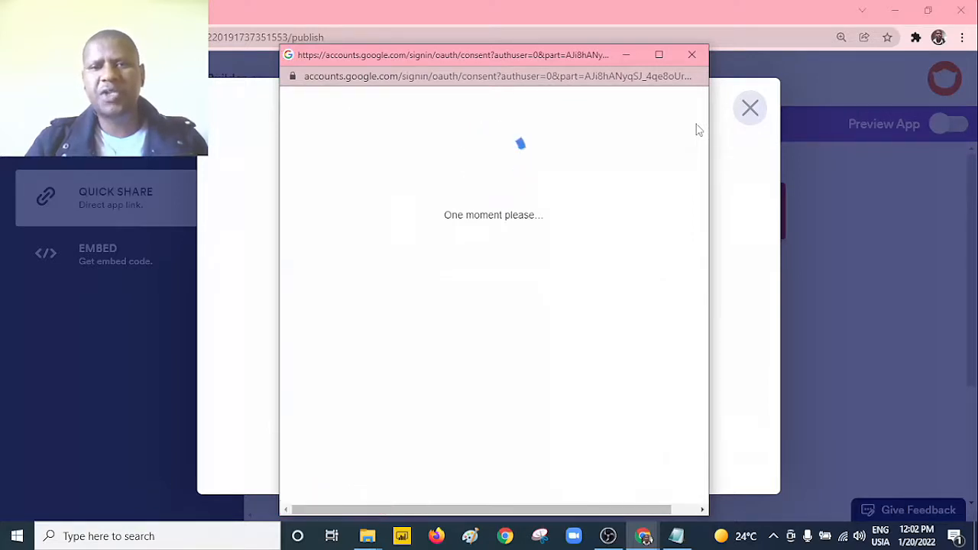
{"action": "left_click", "coordinate": [751, 109]}
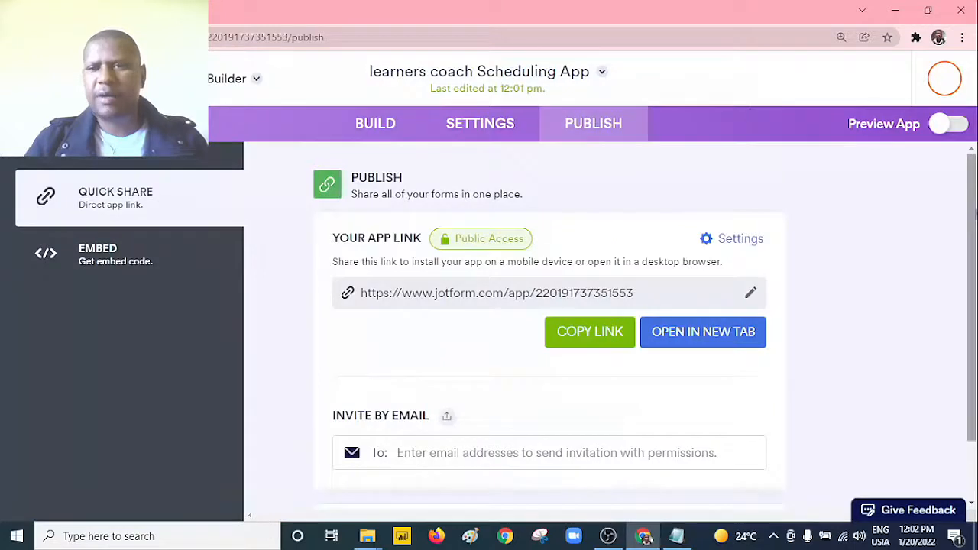
Step: Review the app's sharing options, including the email invitation, QR code download and embed code
{"action": "left_click_drag", "start_coordinate": [976, 214], "coordinate": [972, 190]}
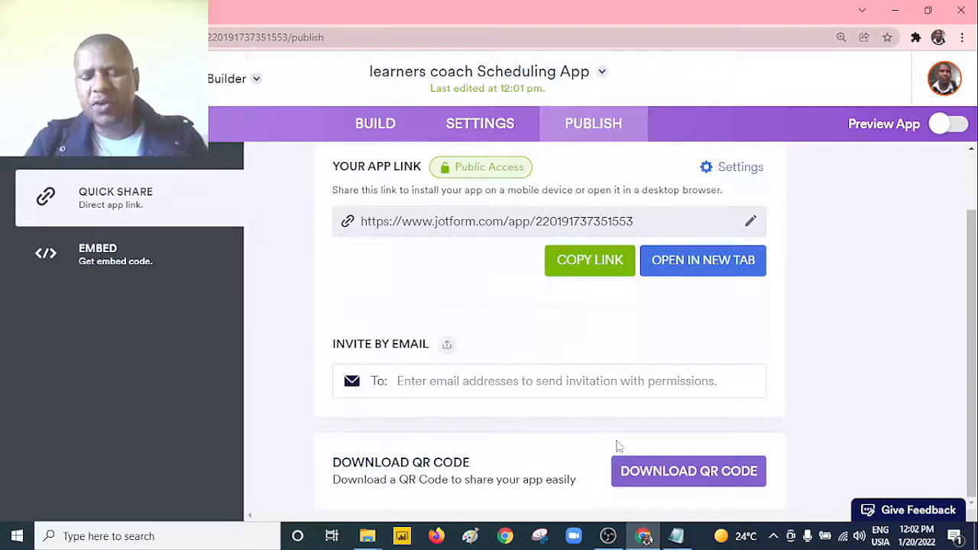
{"action": "left_click", "coordinate": [681, 488]}
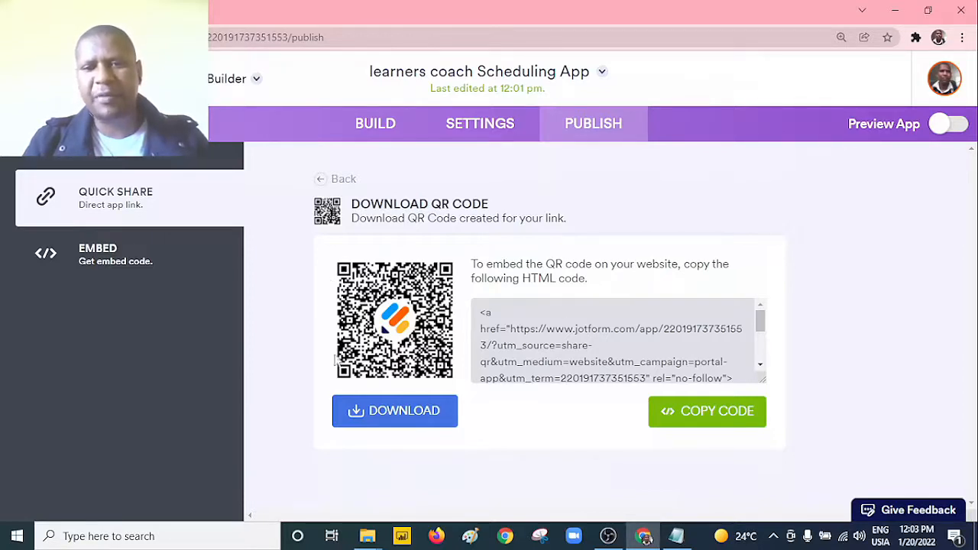
{"action": "left_click", "coordinate": [112, 259]}
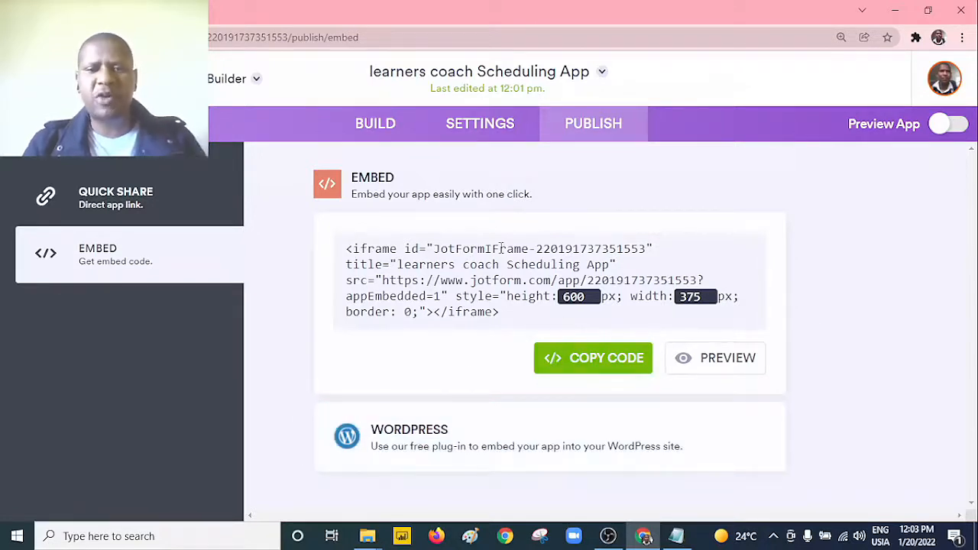
Step: Return to the Quick Share options and copy the direct app link
{"action": "left_click", "coordinate": [128, 200]}
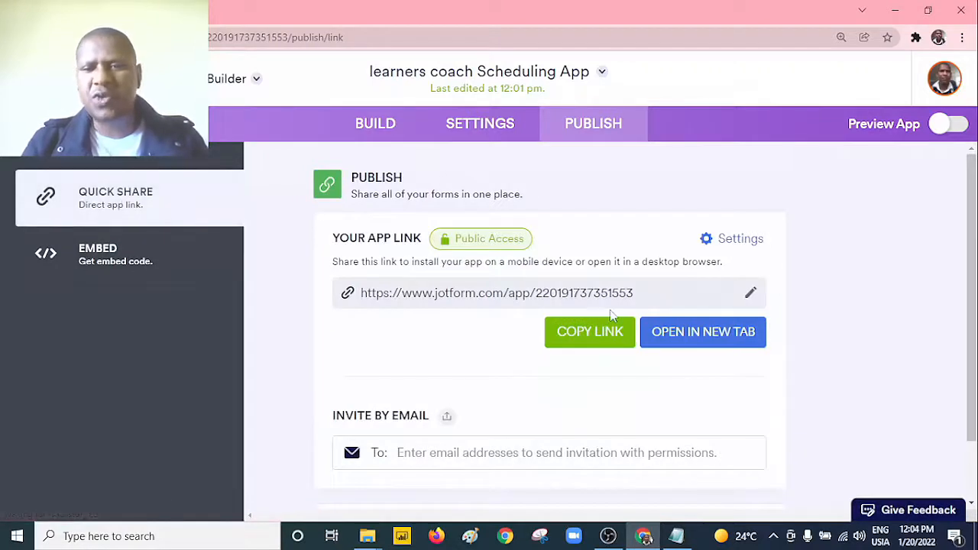
{"action": "left_click_drag", "start_coordinate": [971, 331], "coordinate": [971, 342]}
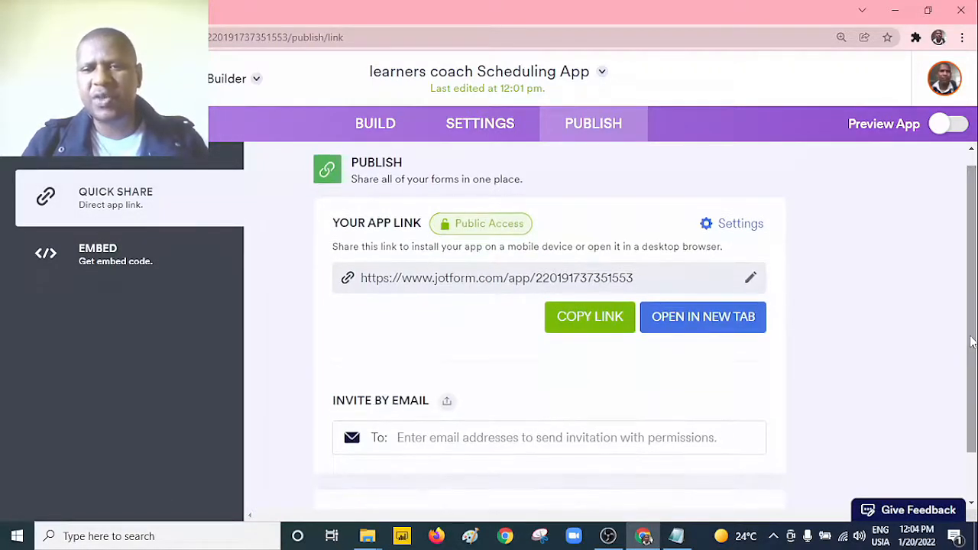
{"action": "left_click", "coordinate": [576, 327]}
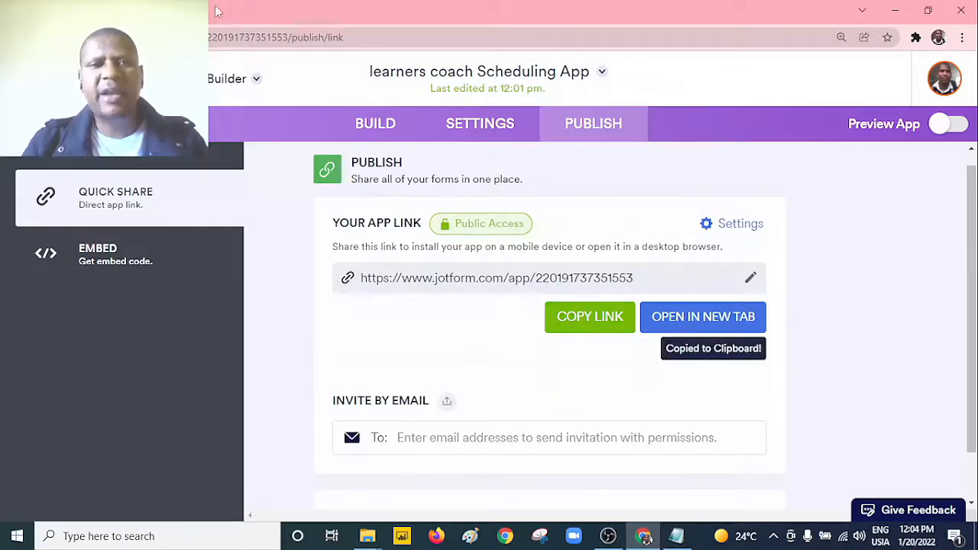
Step: Switch to Facebook and open the managed Maisha Digital page
{"action": "key", "text": "ctrl+t"}
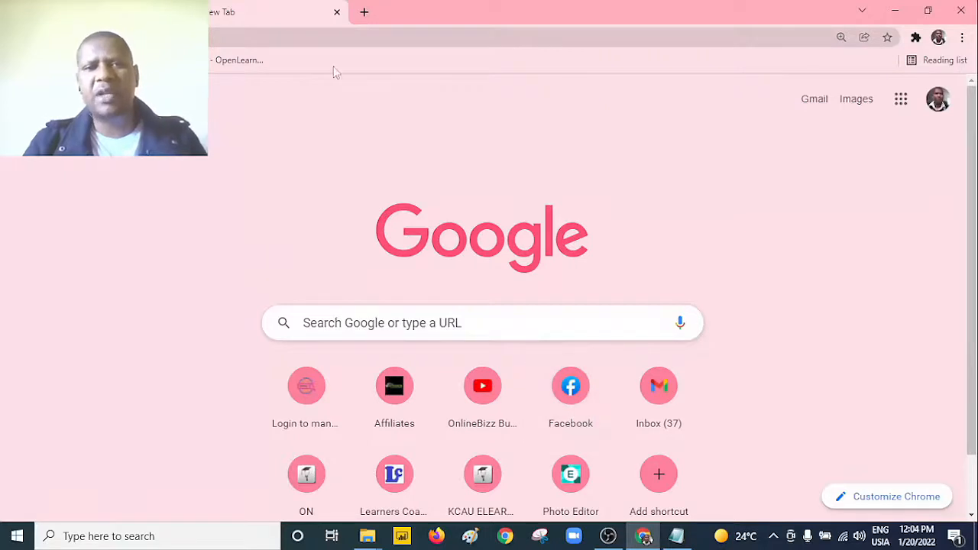
{"action": "left_click", "coordinate": [336, 11]}
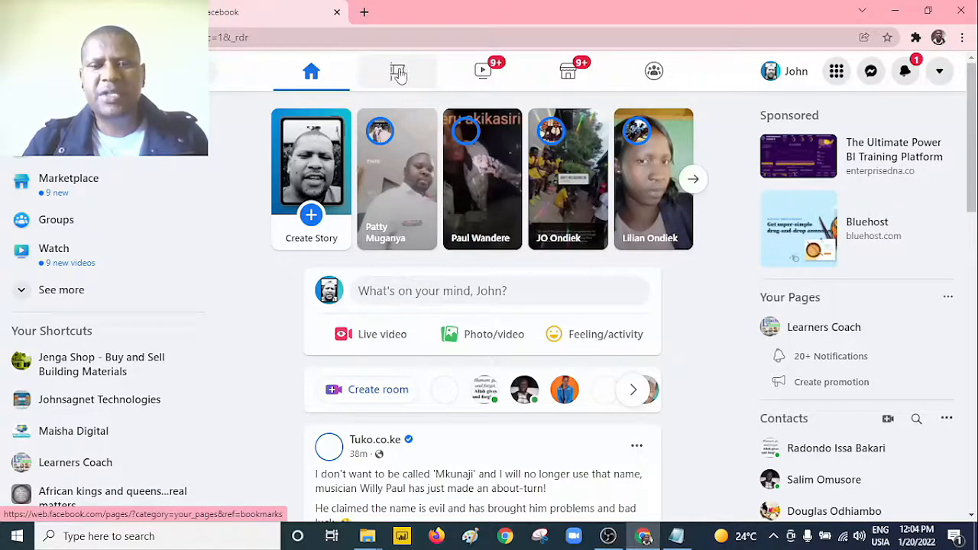
{"action": "left_click", "coordinate": [397, 72]}
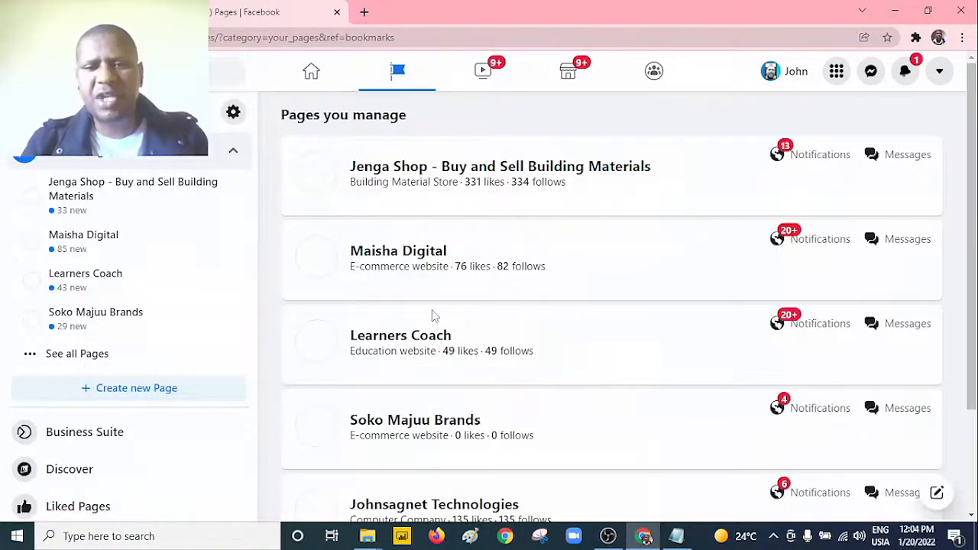
{"action": "left_click", "coordinate": [411, 253]}
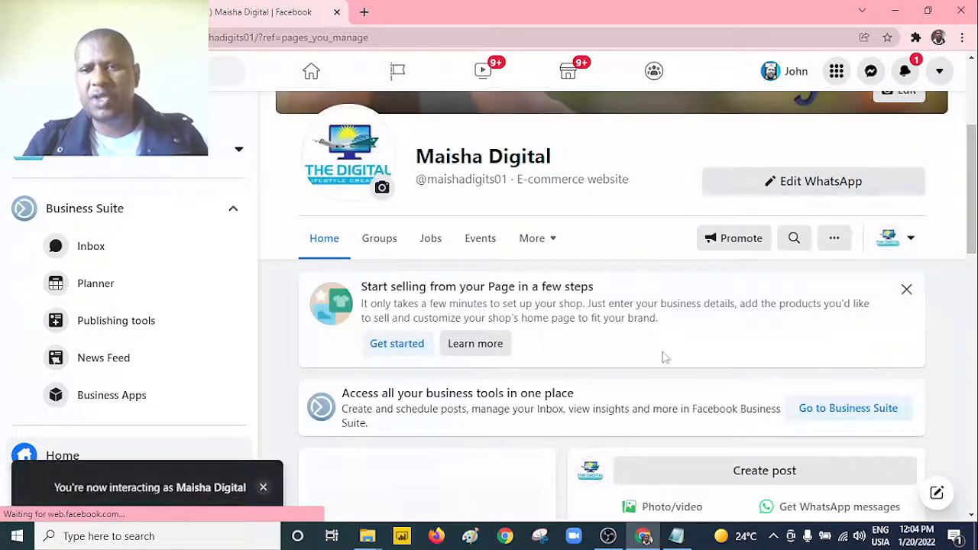
Step: Publish the copied app link as a post on the Maisha Digital page, deselecting the suggested group and skipping group sharing
{"action": "scroll", "coordinate": [943, 260], "scroll_direction": "down", "scroll_amount": 2}
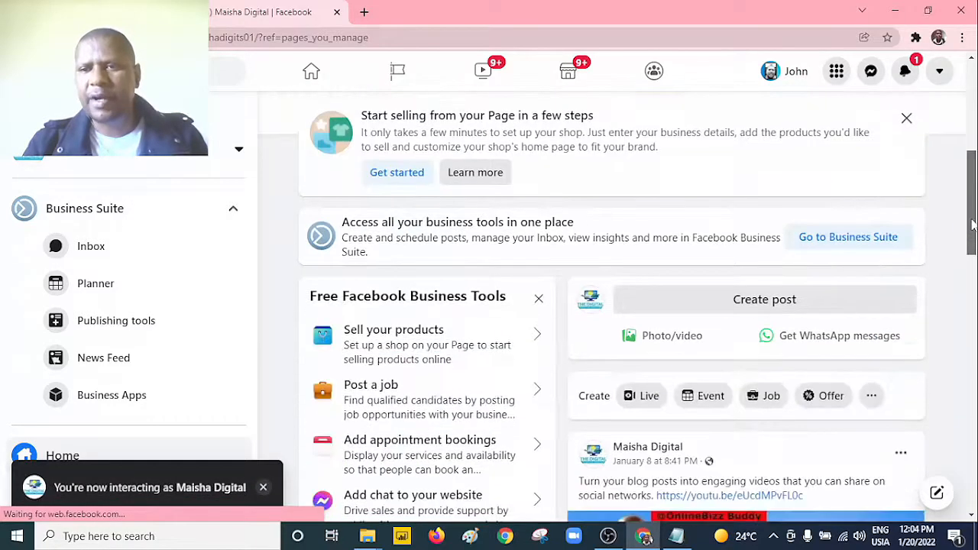
{"action": "left_click", "coordinate": [765, 289]}
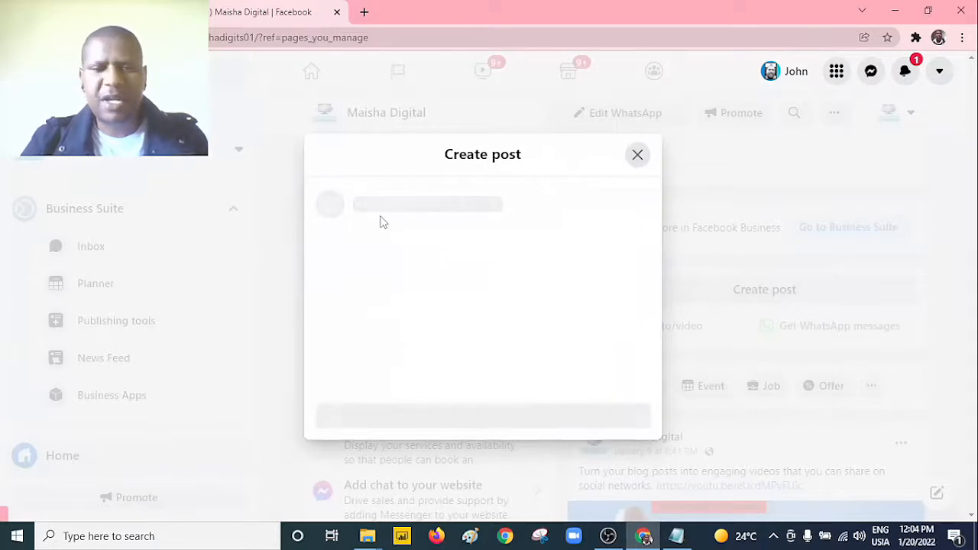
{"action": "key", "text": "ctrl+v"}
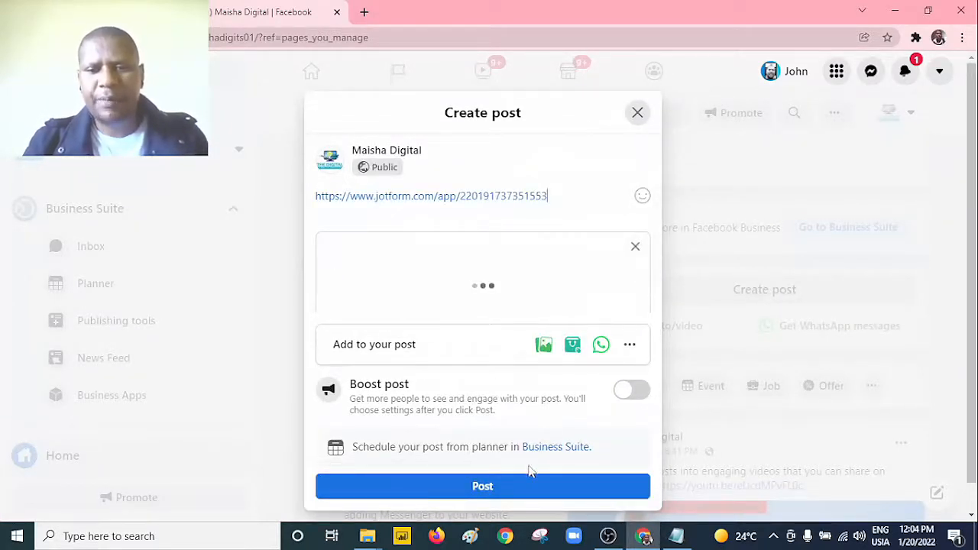
{"action": "left_click", "coordinate": [524, 497]}
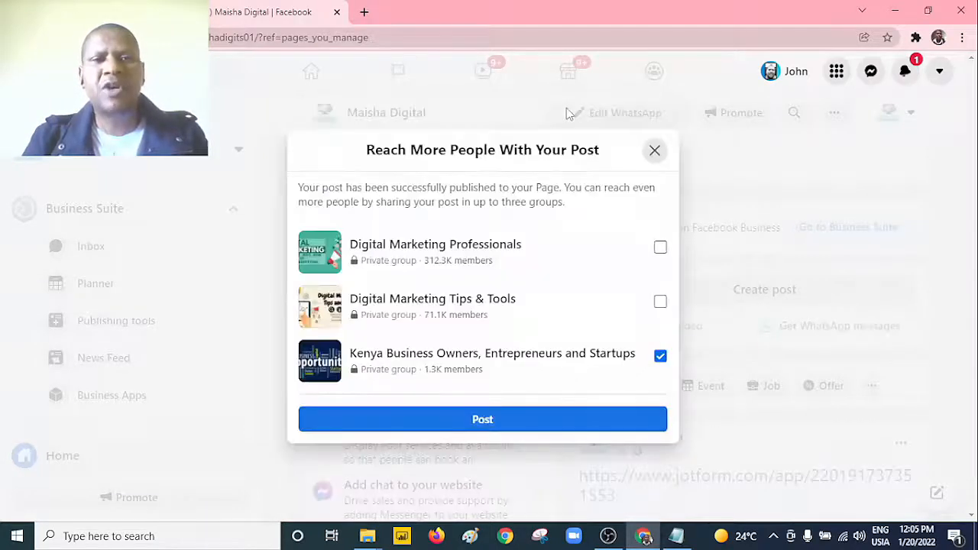
{"action": "left_click", "coordinate": [663, 358]}
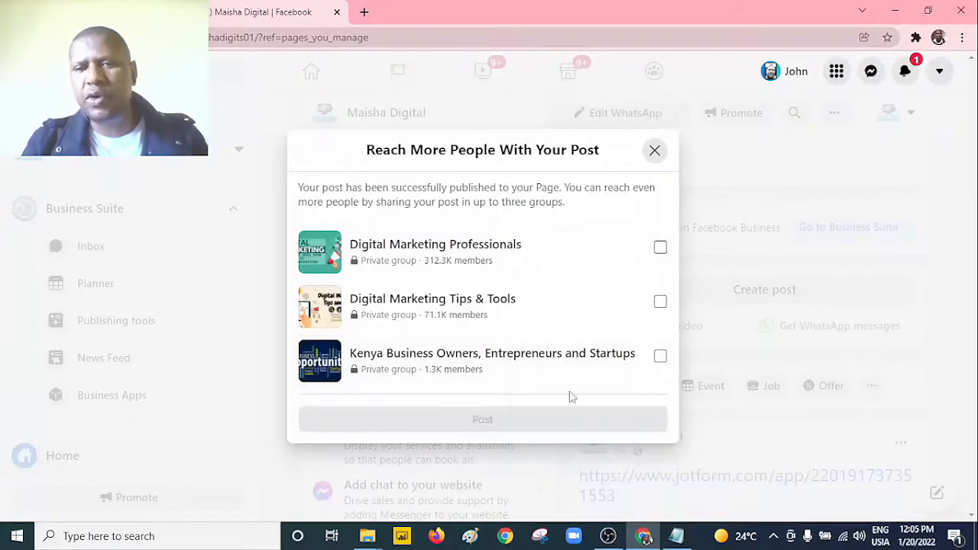
{"action": "left_click", "coordinate": [655, 150]}
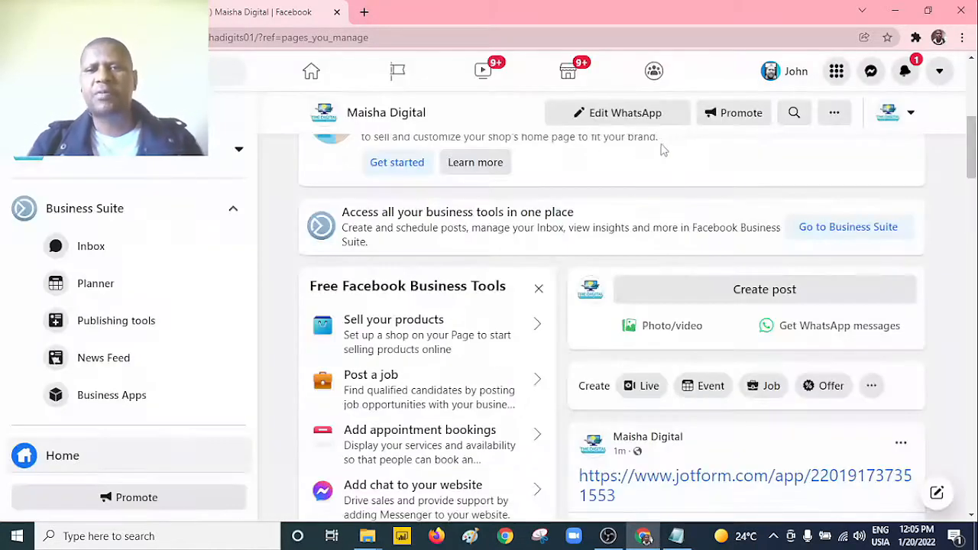
Step: Open the app from the link in the published Facebook post and review the live page from header to footer
{"action": "scroll", "coordinate": [611, 329], "scroll_direction": "down", "scroll_amount": 3}
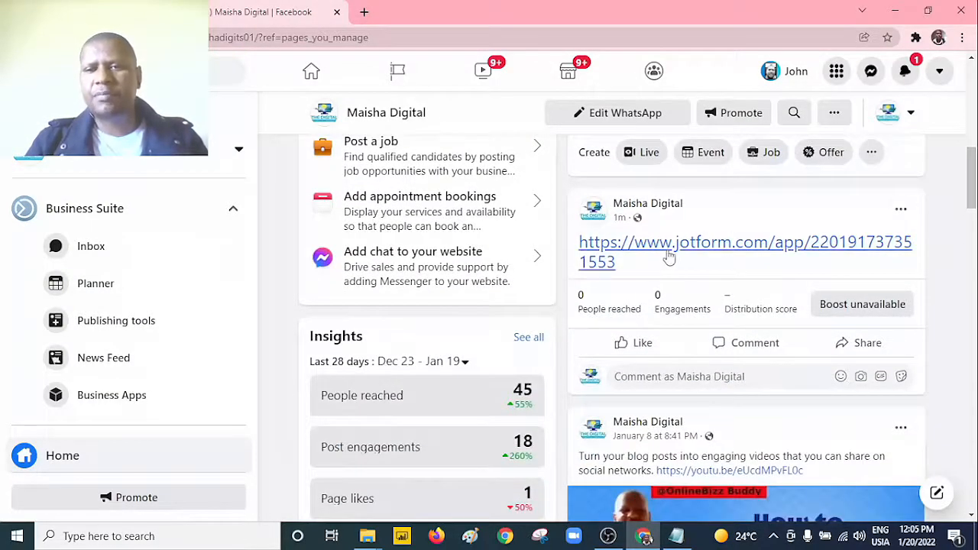
{"action": "left_click", "coordinate": [718, 250]}
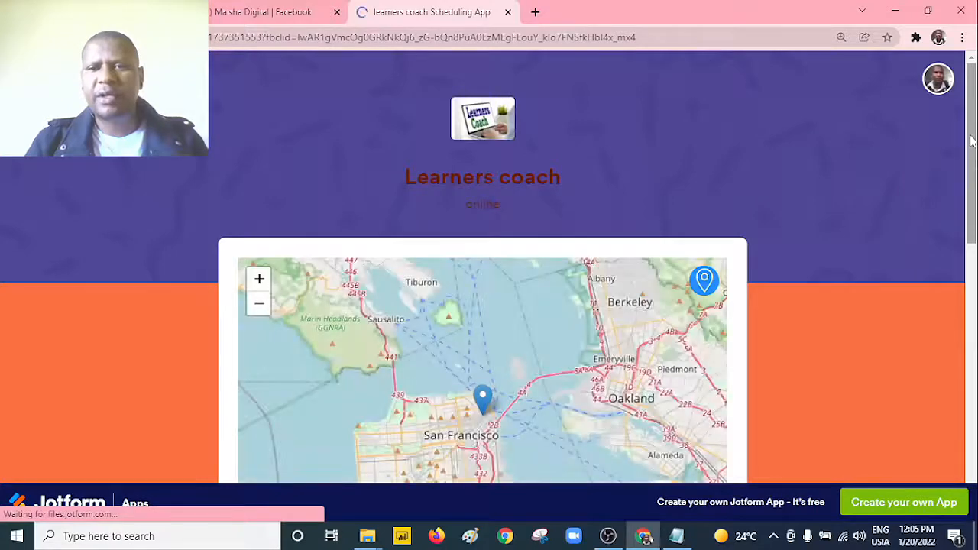
{"action": "left_click_drag", "start_coordinate": [974, 152], "coordinate": [976, 295]}
{"action": "left_click", "coordinate": [657, 182]}
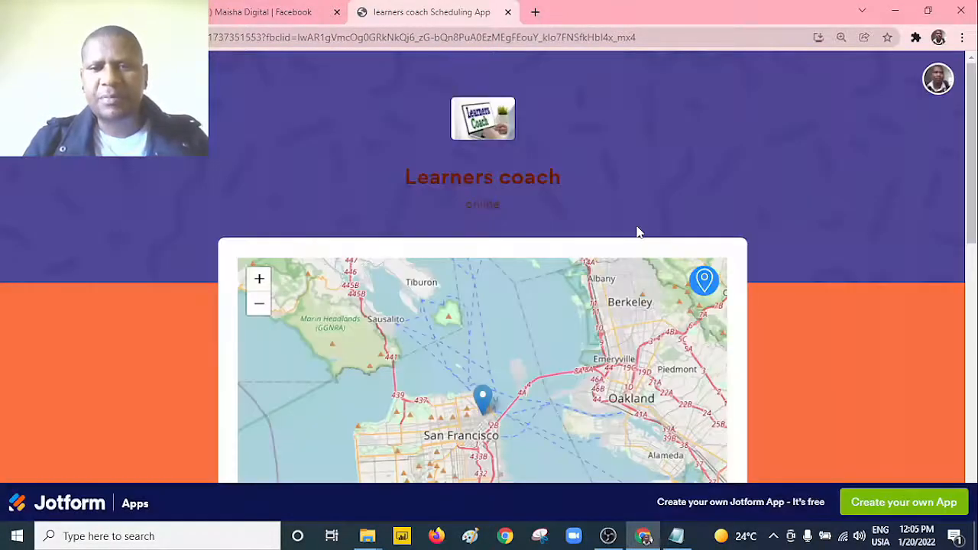
{"action": "left_click_drag", "start_coordinate": [975, 140], "coordinate": [973, 476]}
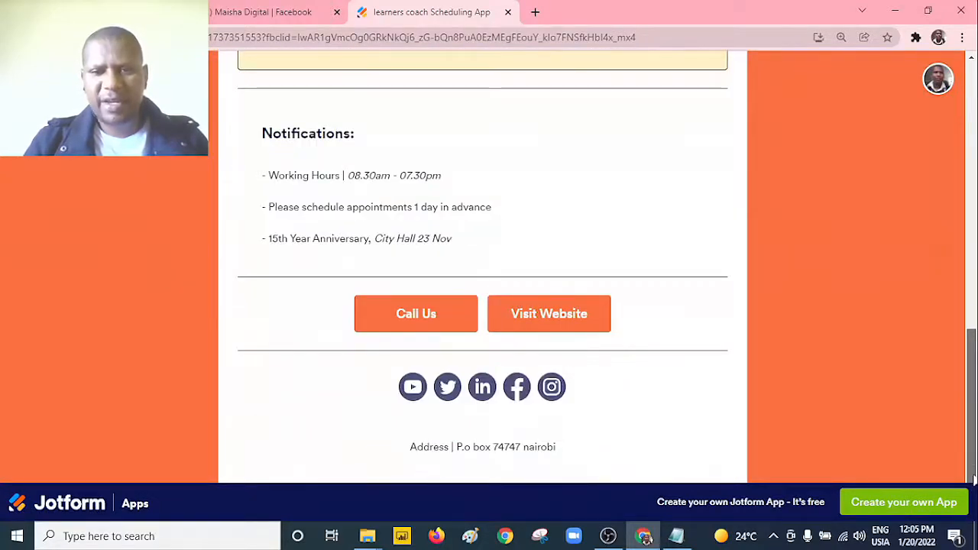
{"action": "left_click_drag", "start_coordinate": [973, 412], "coordinate": [973, 214]}
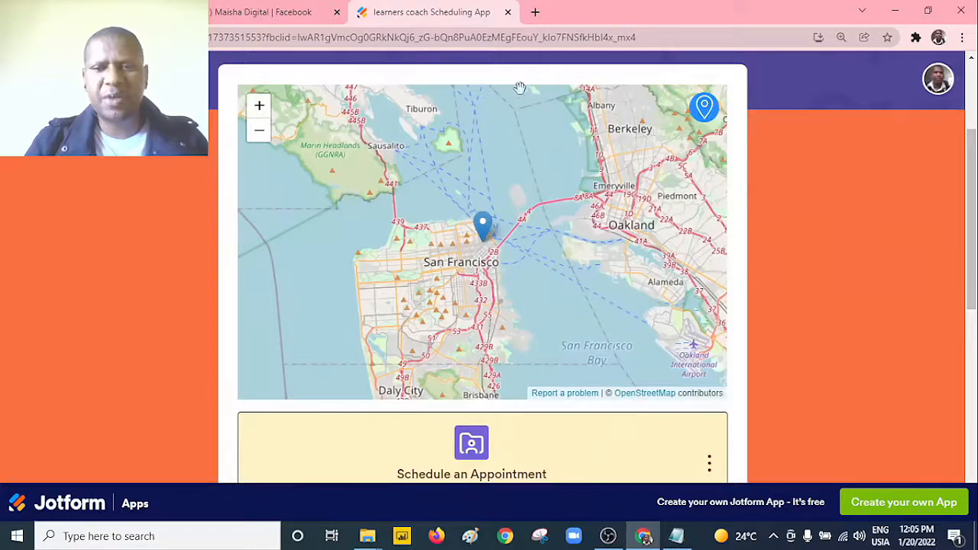
Step: Return to the Jotform app builder and reopen the app's page for editing
{"action": "left_click", "coordinate": [107, 13]}
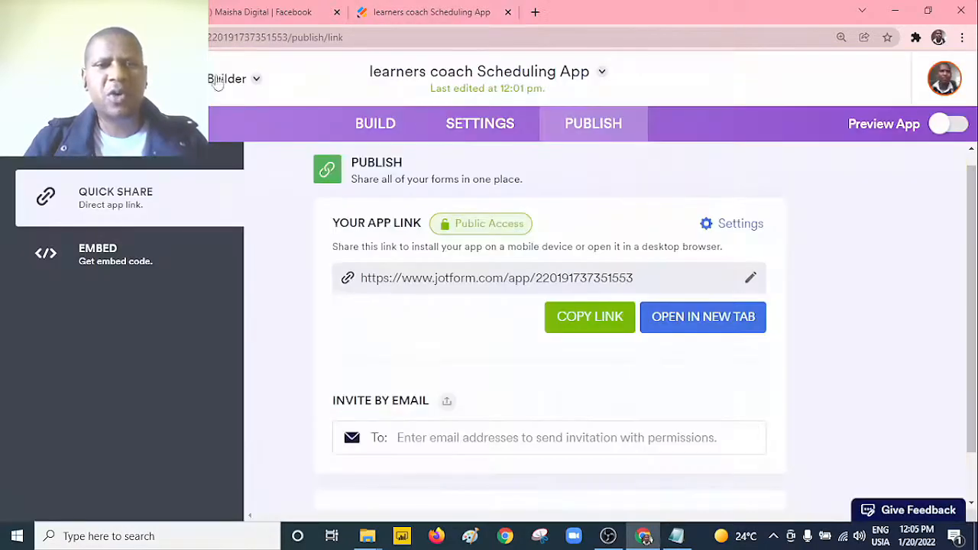
{"action": "left_click", "coordinate": [388, 123]}
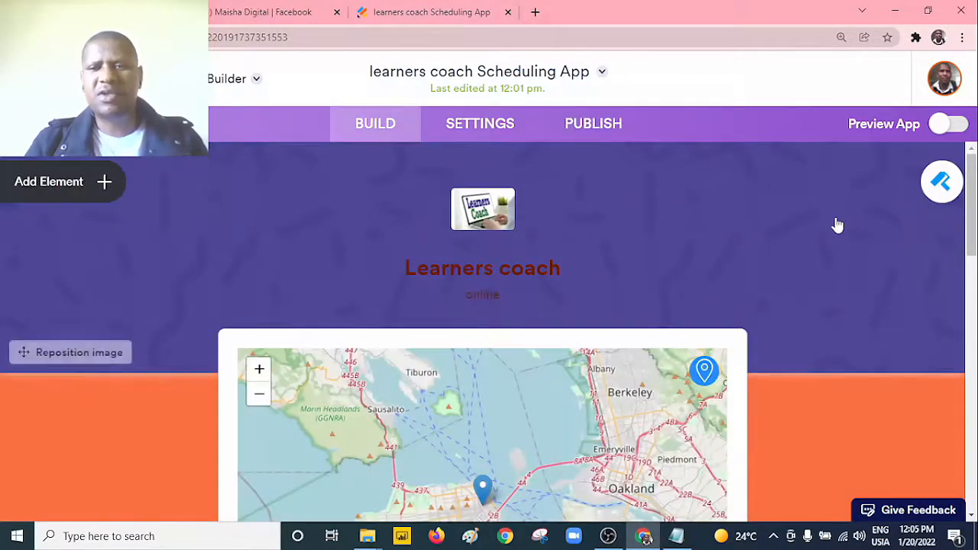
Step: Look over the app's page in the builder down to its footer and open the app's publishing options
{"action": "scroll", "coordinate": [680, 277], "scroll_direction": "down", "scroll_amount": 3}
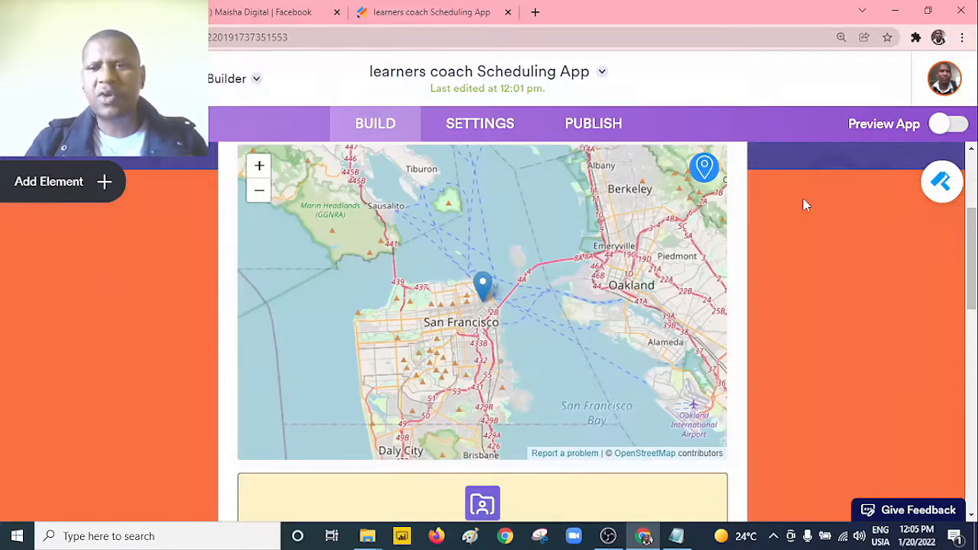
{"action": "left_click_drag", "start_coordinate": [972, 252], "coordinate": [972, 497]}
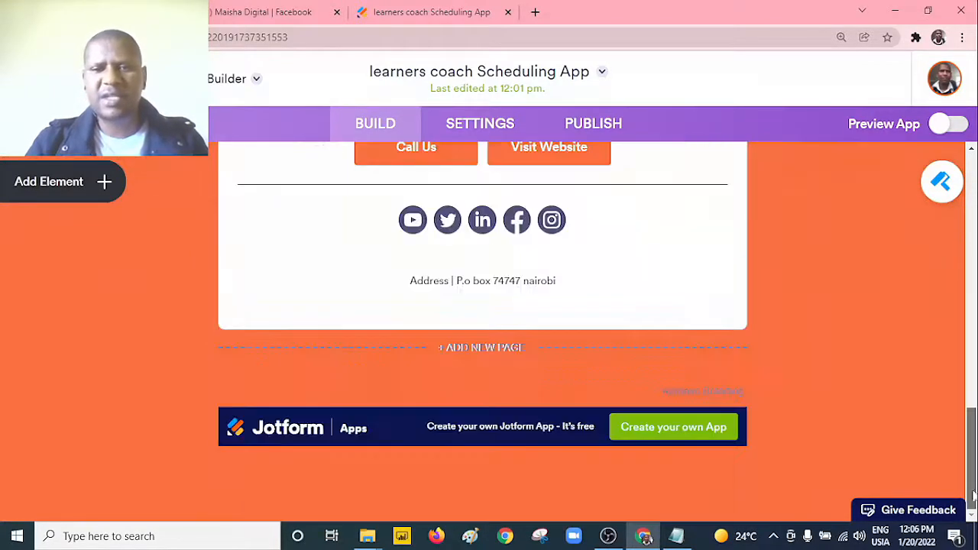
{"action": "left_click_drag", "start_coordinate": [972, 401], "coordinate": [954, 330]}
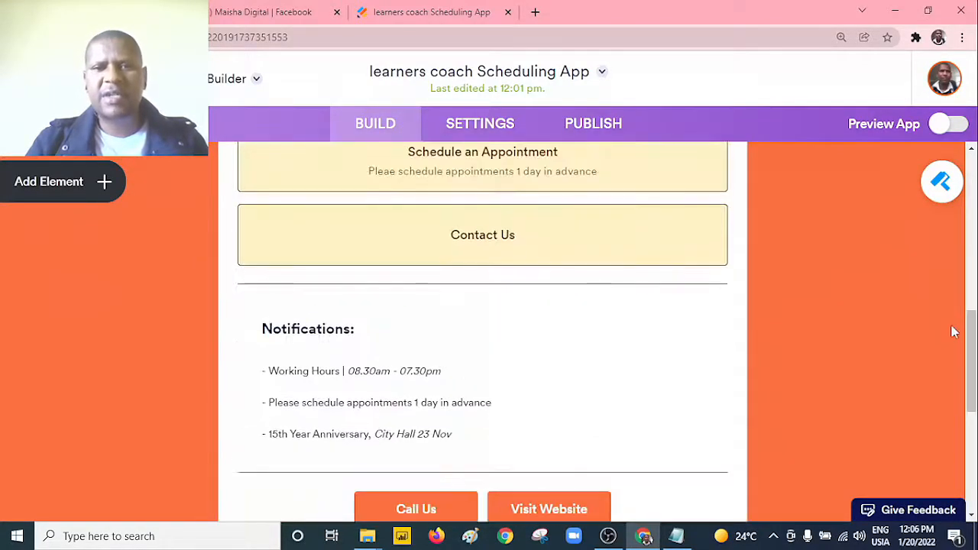
{"action": "left_click", "coordinate": [618, 136]}
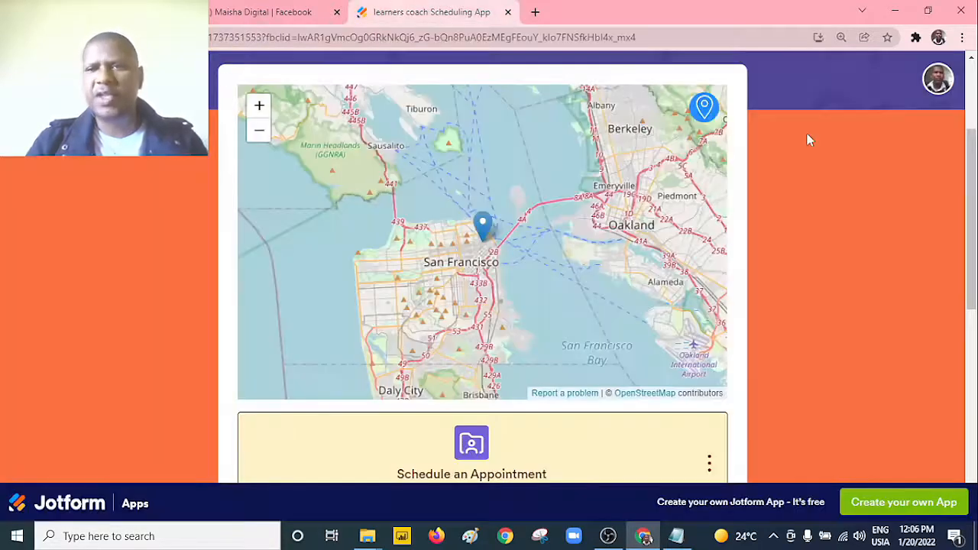
Step: Reload the live app page and review the quick share options on the builder's publishing page
{"action": "scroll", "coordinate": [953, 207], "scroll_direction": "up", "scroll_amount": 3}
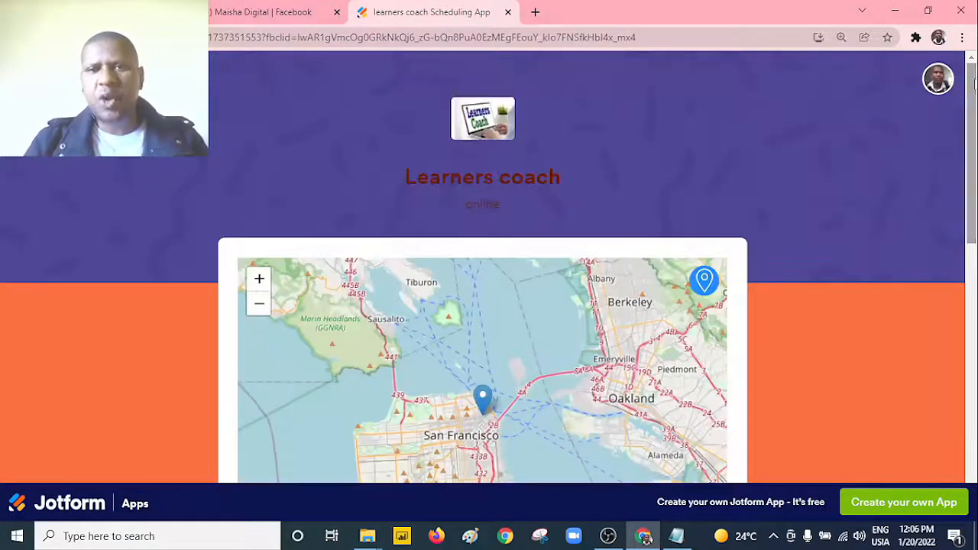
{"action": "left_click", "coordinate": [707, 37]}
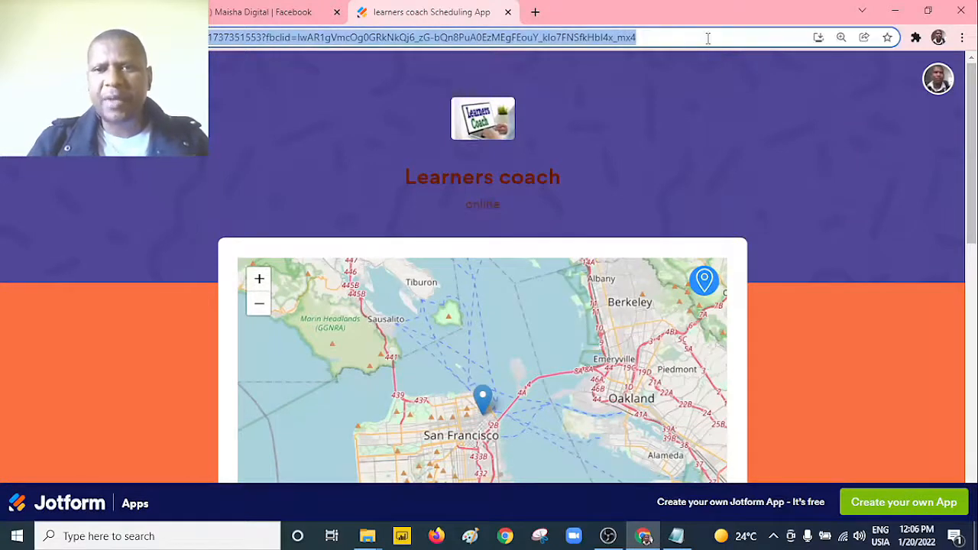
{"action": "key", "text": "Return"}
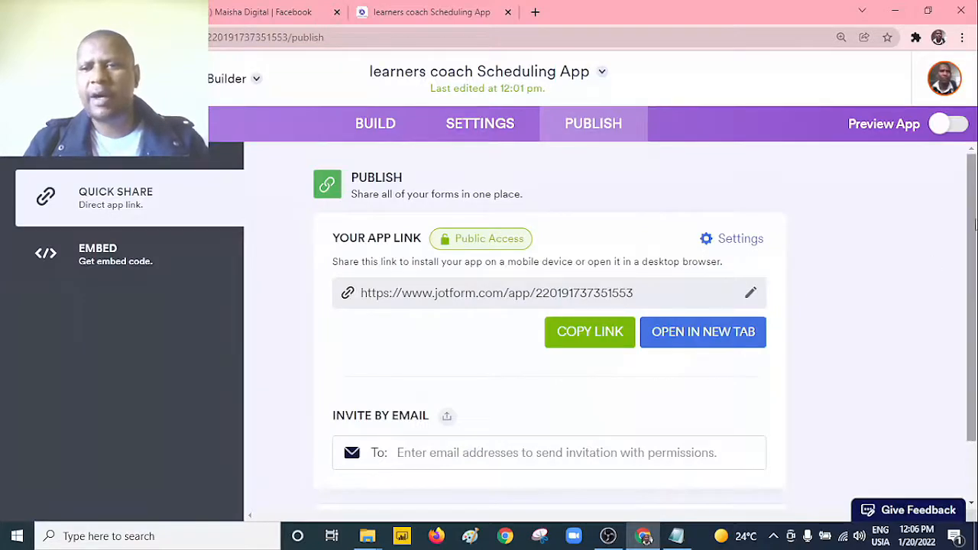
{"action": "mouse_move", "coordinate": [974, 221]}
{"action": "left_mouse_down"}
{"action": "mouse_move", "coordinate": [975, 380]}
{"action": "mouse_move", "coordinate": [975, 227]}
{"action": "left_mouse_up"}
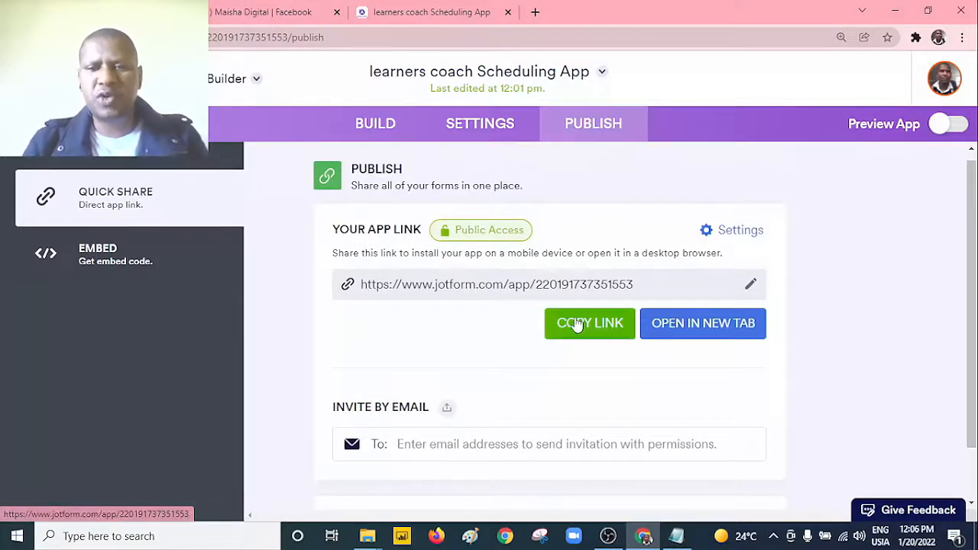
{"action": "scroll", "coordinate": [970, 320], "scroll_direction": "down", "scroll_amount": 1}
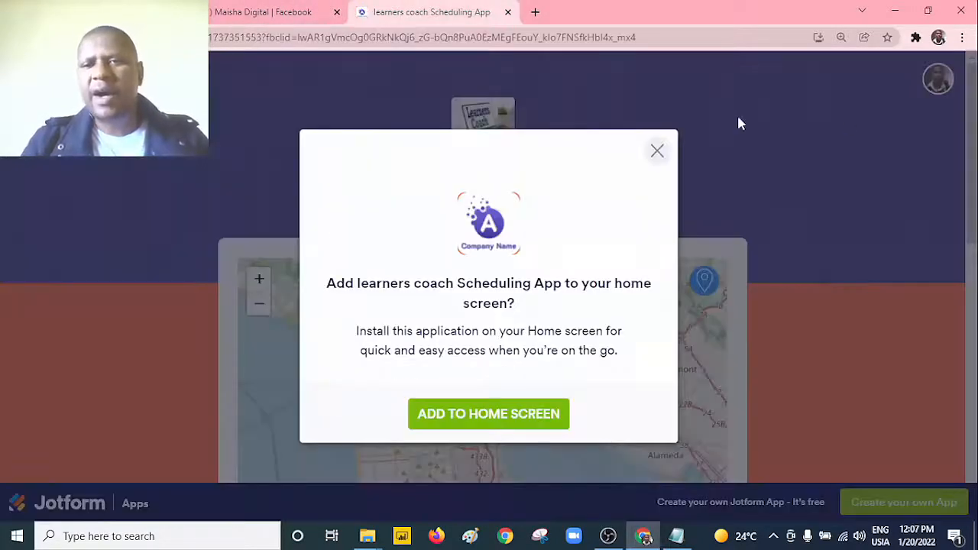
Step: Dismiss the live app's home screen installation offer and examine the Schedule an Appointment form from the name fields to the end
{"action": "left_click", "coordinate": [657, 152]}
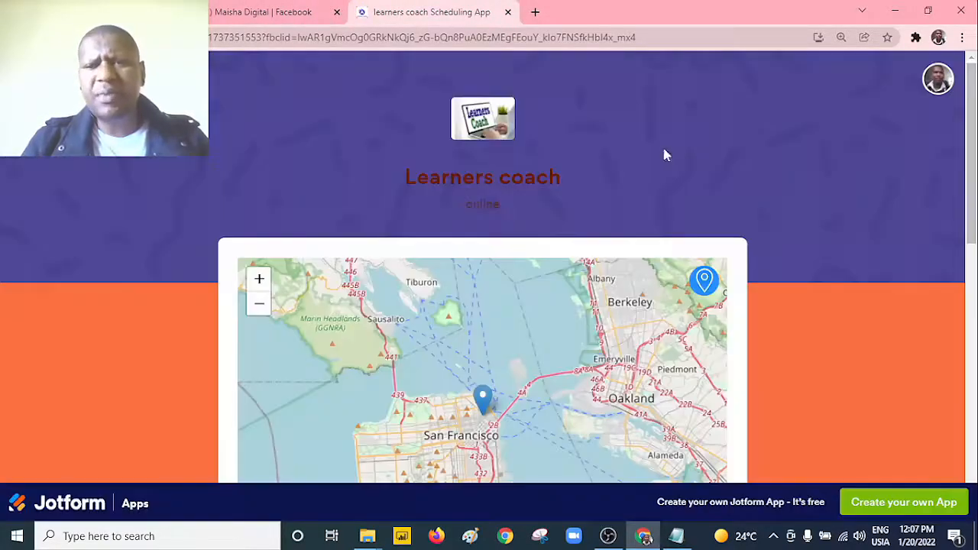
{"action": "scroll", "coordinate": [666, 155], "scroll_direction": "down", "scroll_amount": 2}
{"action": "scroll", "coordinate": [771, 345], "scroll_direction": "down", "scroll_amount": 5}
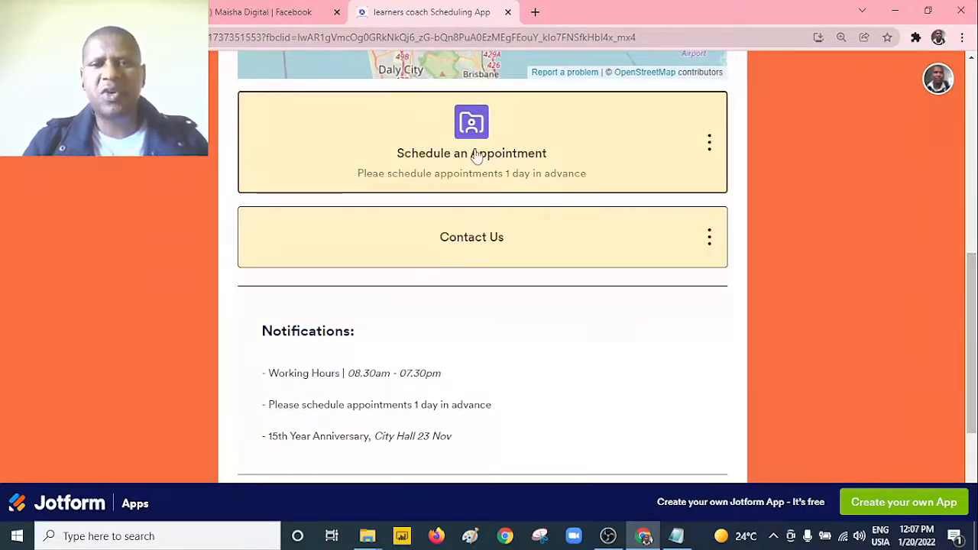
{"action": "left_click", "coordinate": [475, 155]}
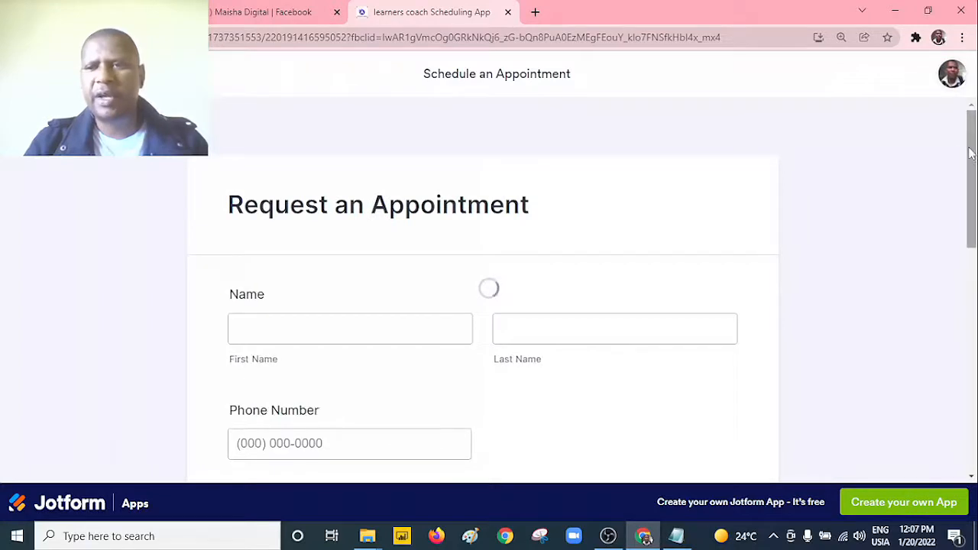
{"action": "scroll", "coordinate": [970, 153], "scroll_direction": "down", "scroll_amount": 2}
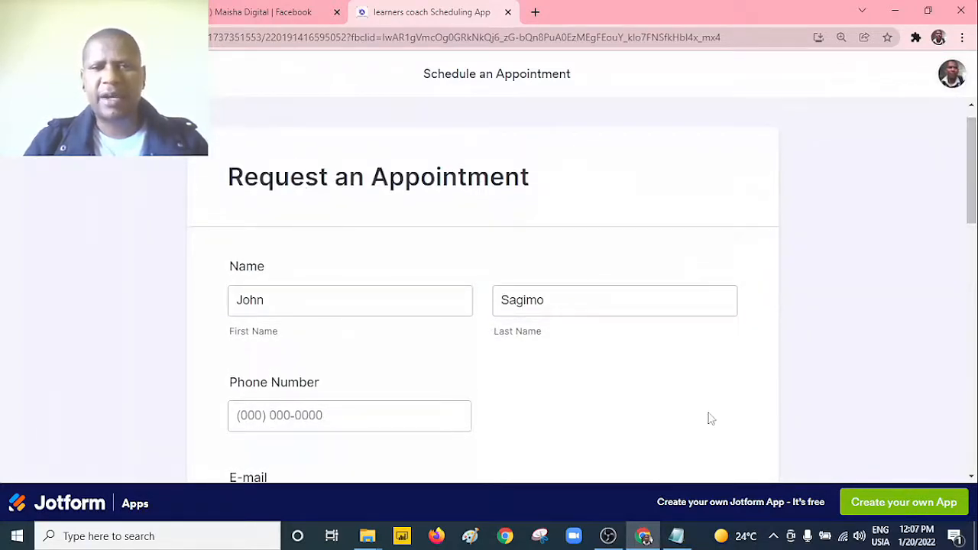
{"action": "left_click_drag", "start_coordinate": [973, 200], "coordinate": [973, 444]}
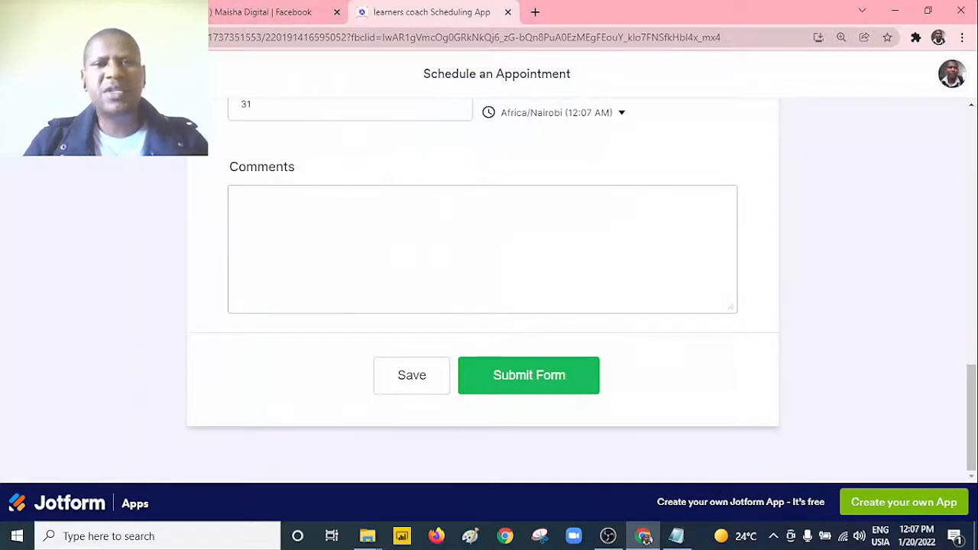
Step: Return to the app's publishing page in the builder and look over the list of other Jotform products
{"action": "left_click", "coordinate": [96, 12]}
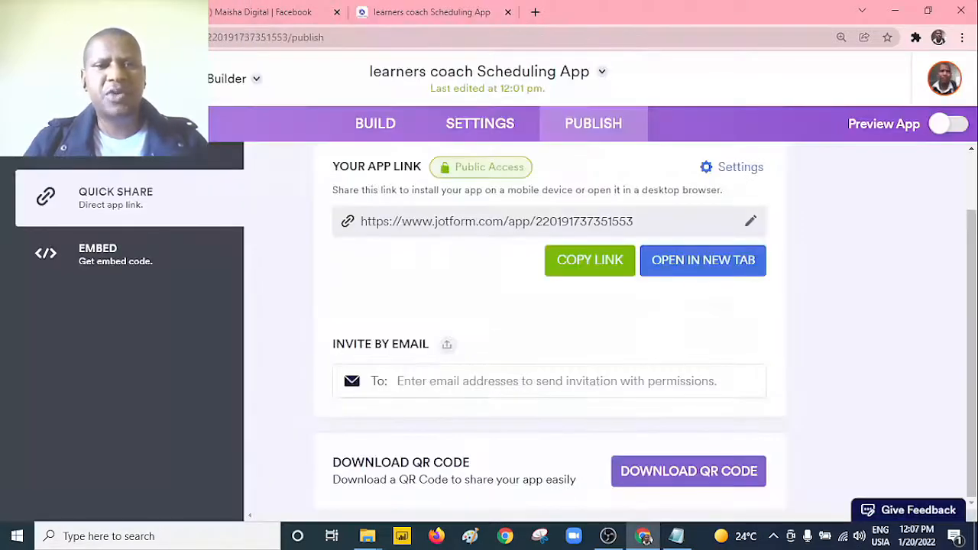
{"action": "left_click", "coordinate": [256, 86]}
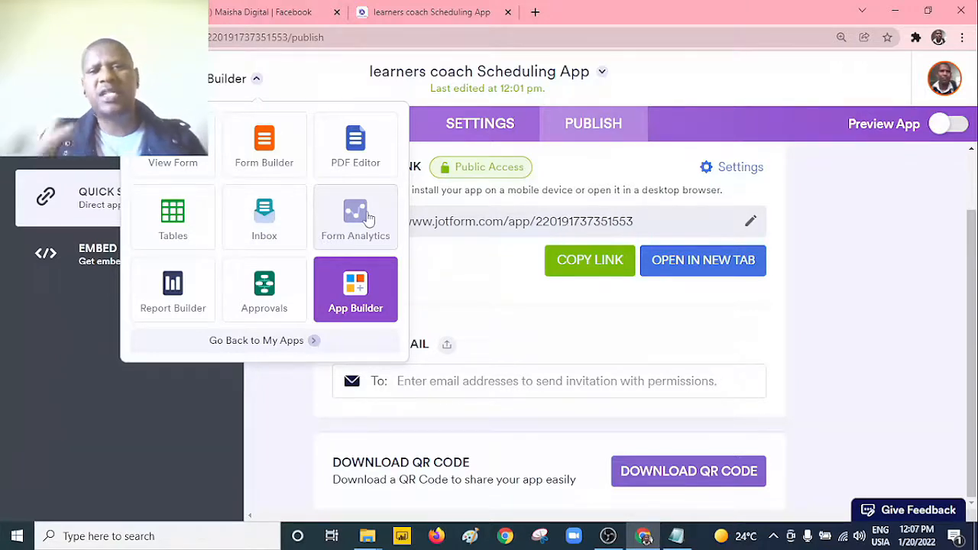
{"action": "left_click", "coordinate": [881, 208]}
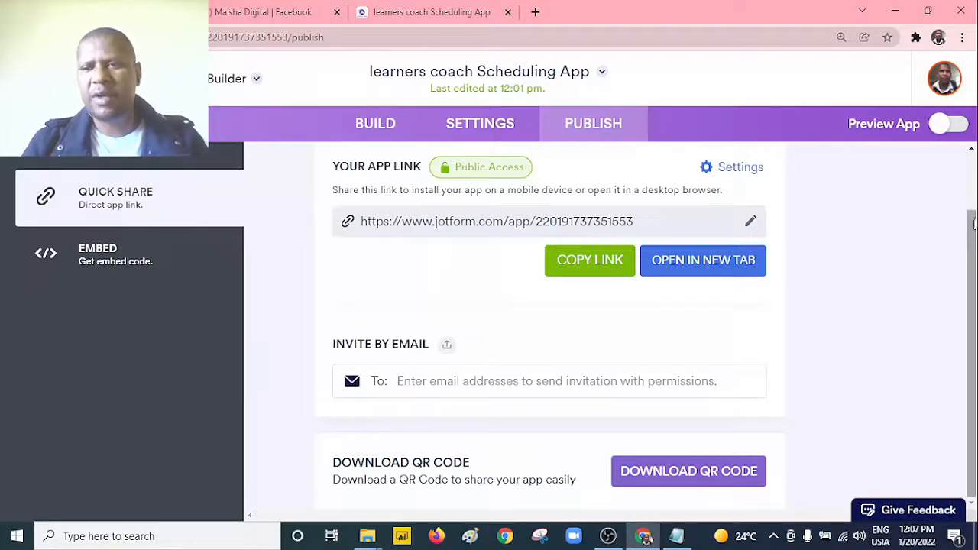
{"action": "mouse_move", "coordinate": [972, 237]}
{"action": "left_mouse_down"}
{"action": "mouse_move", "coordinate": [972, 180]}
{"action": "mouse_move", "coordinate": [972, 246]}
{"action": "left_mouse_up"}
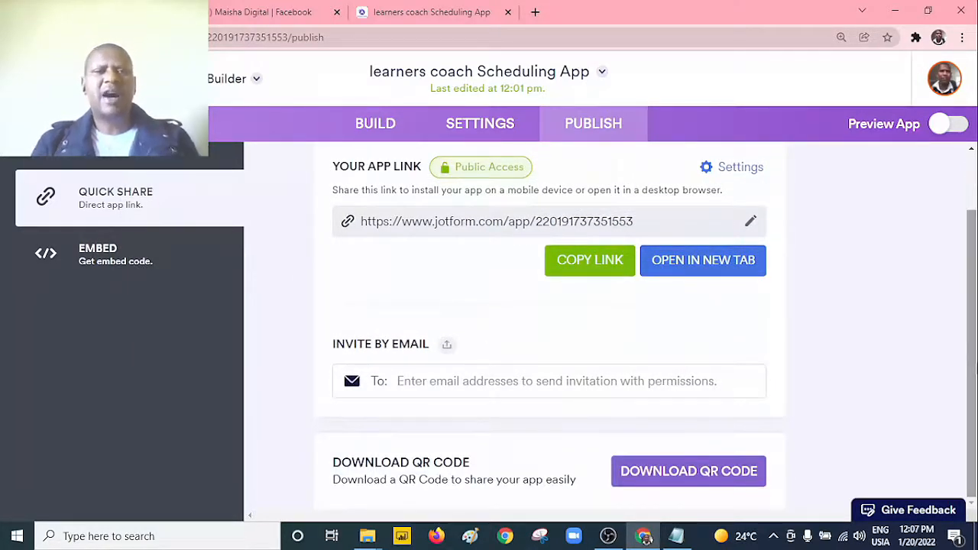